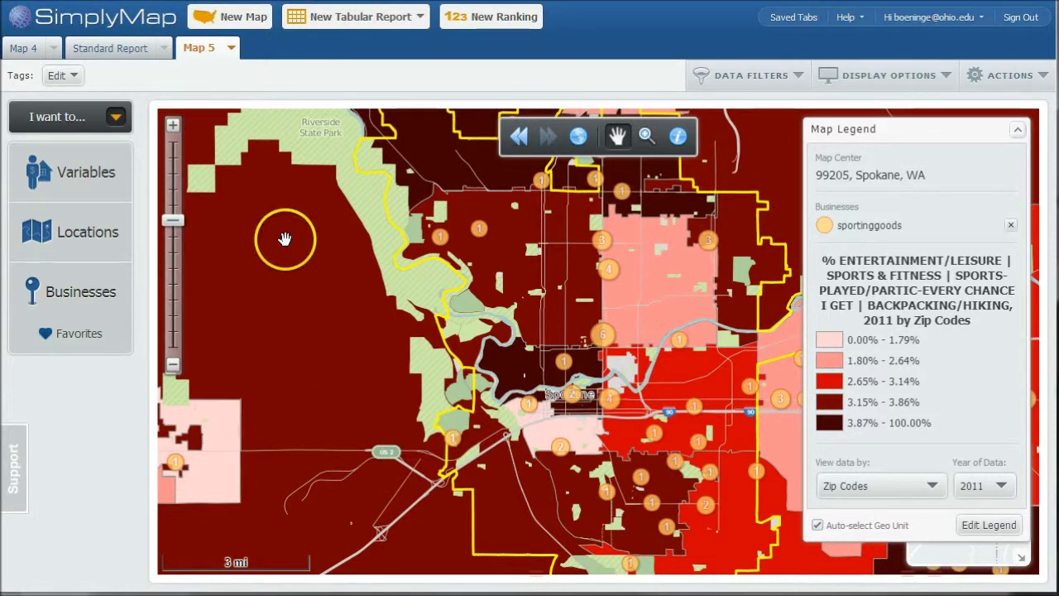
- Start a new map and search the variables for the keyword 'fishin'
click(242, 20)
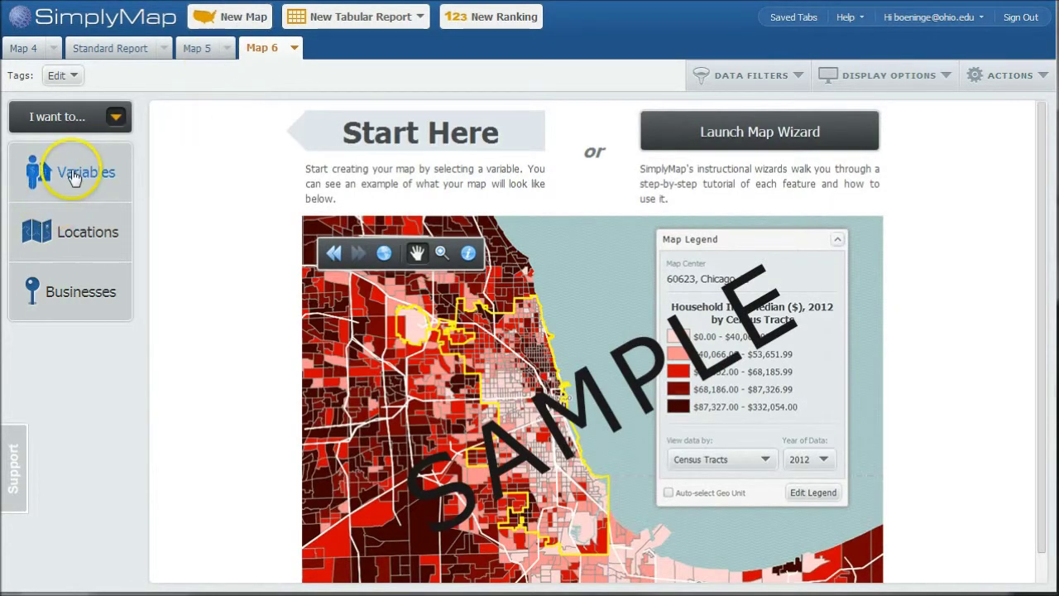
click(75, 174)
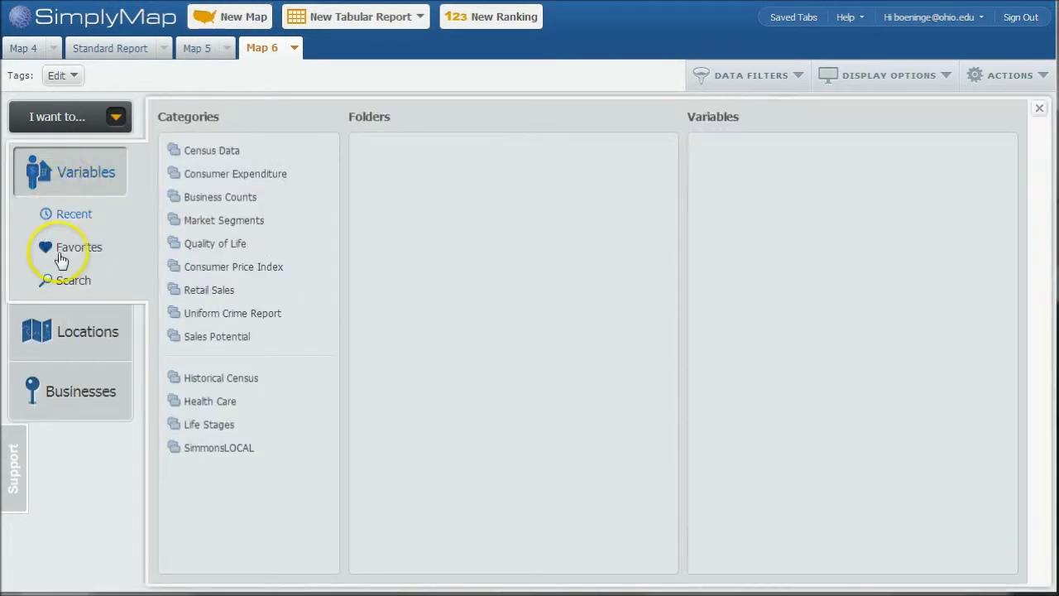
click(74, 281)
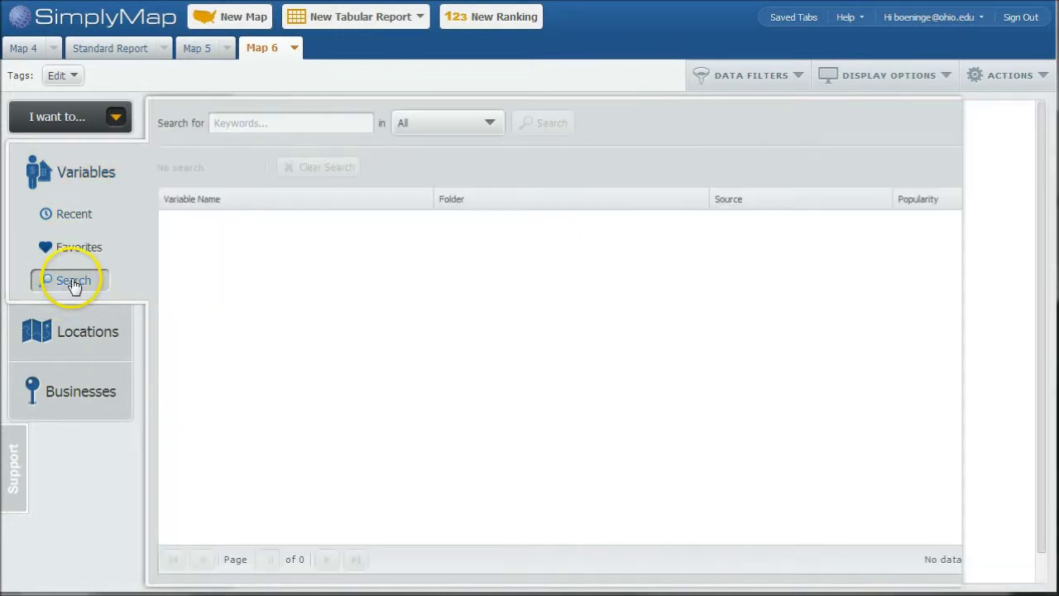
click(256, 125)
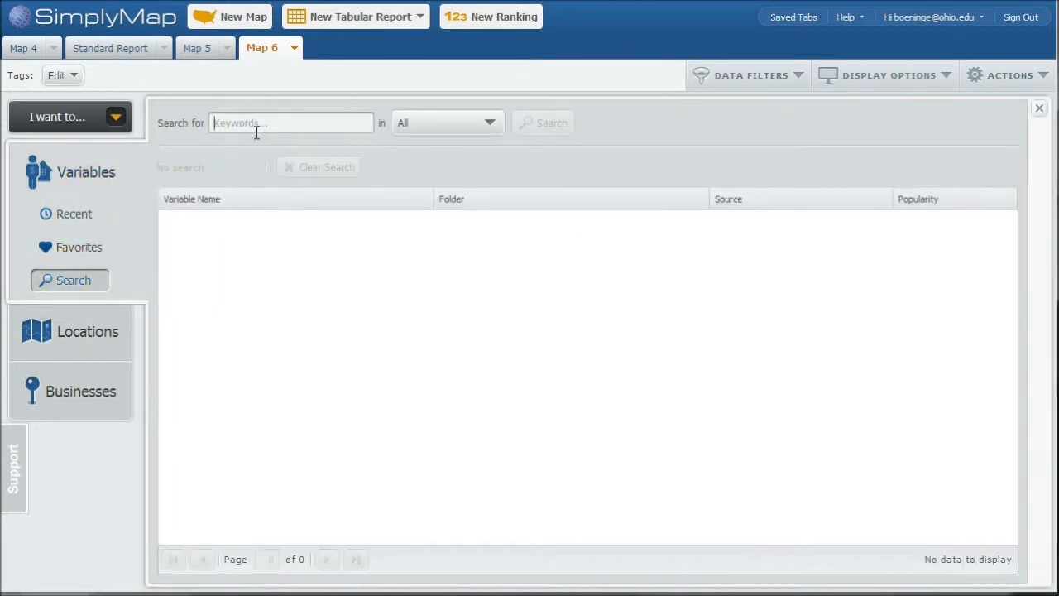
text(fishing)
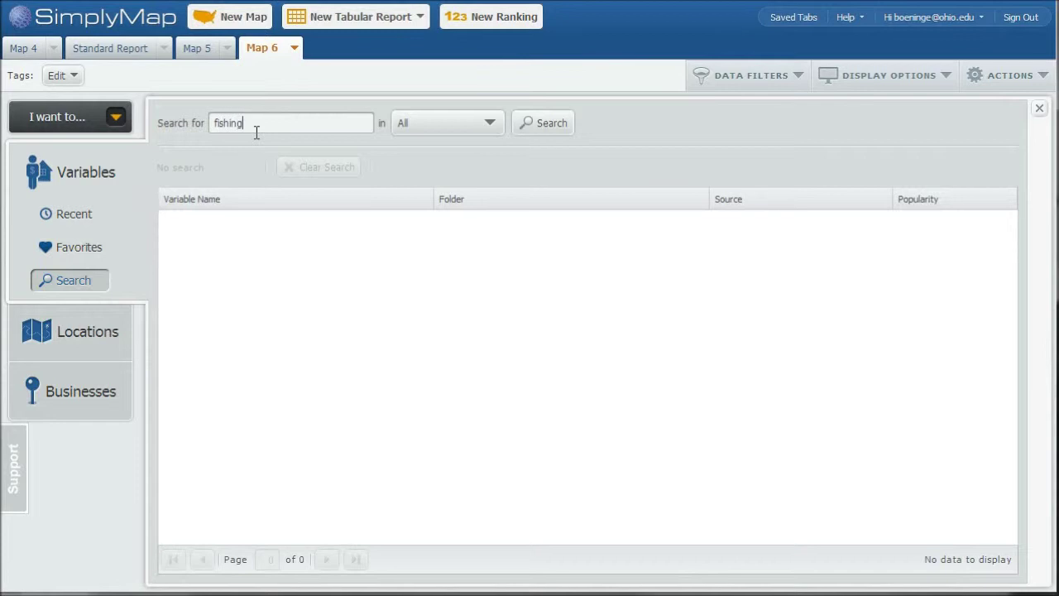
key(Return)
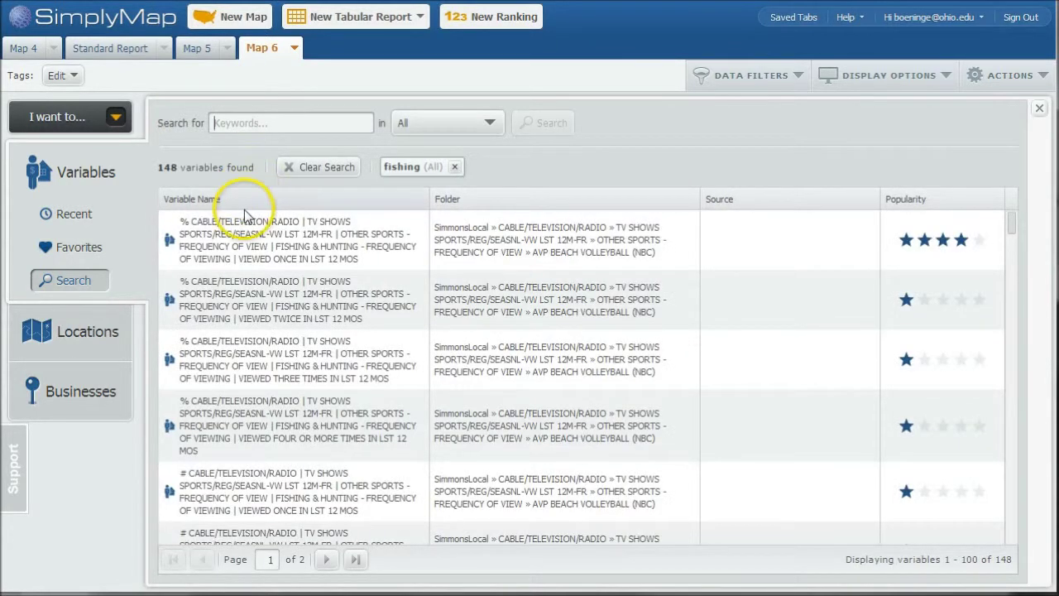
mouse_move(237, 238)
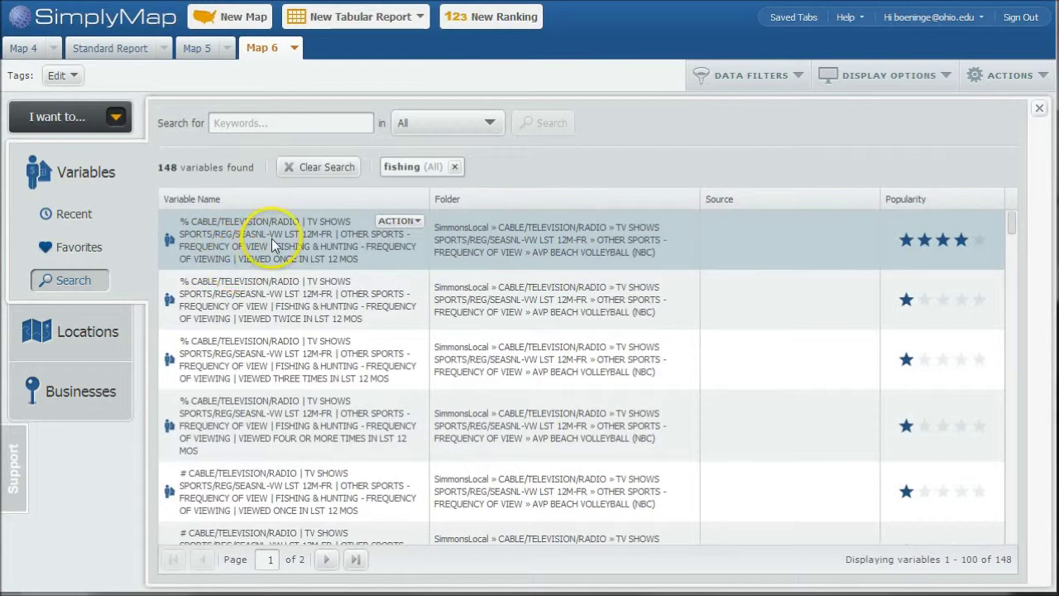
scroll(289, 335, down, 5)
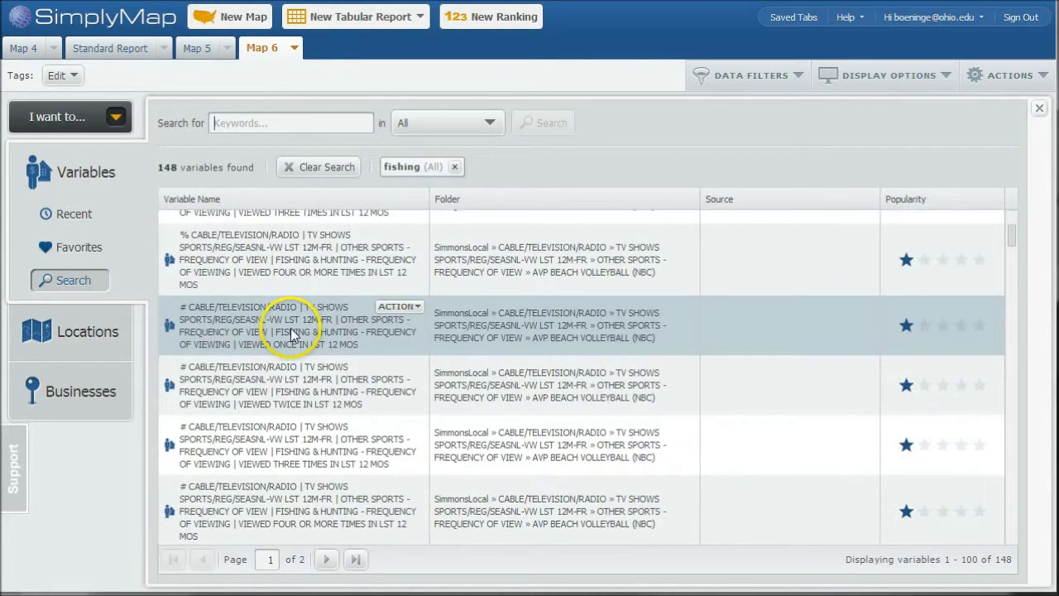
scroll(292, 339, down, 1)
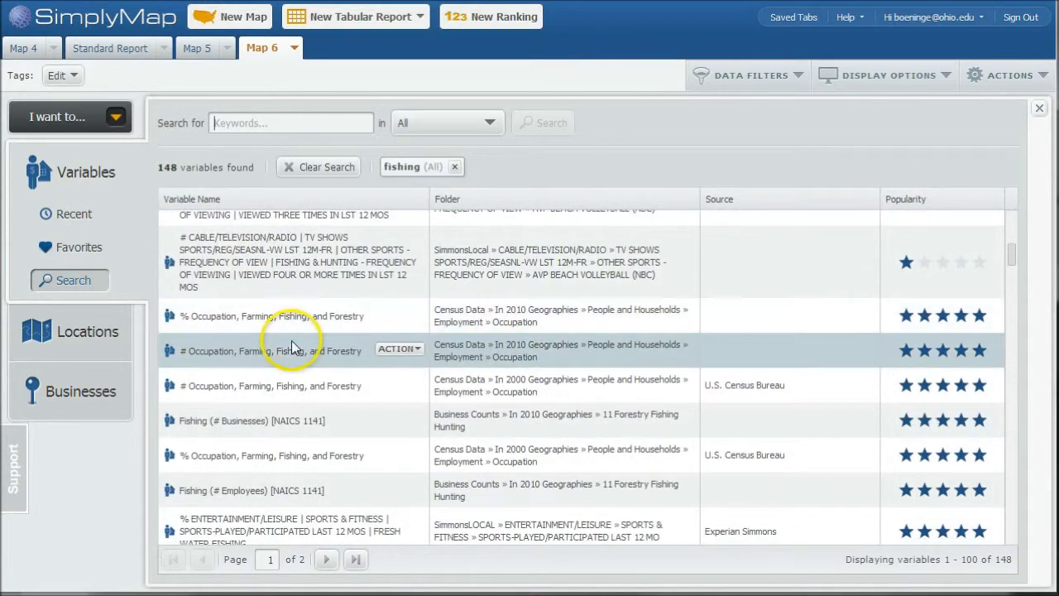
scroll(292, 346, down, 1)
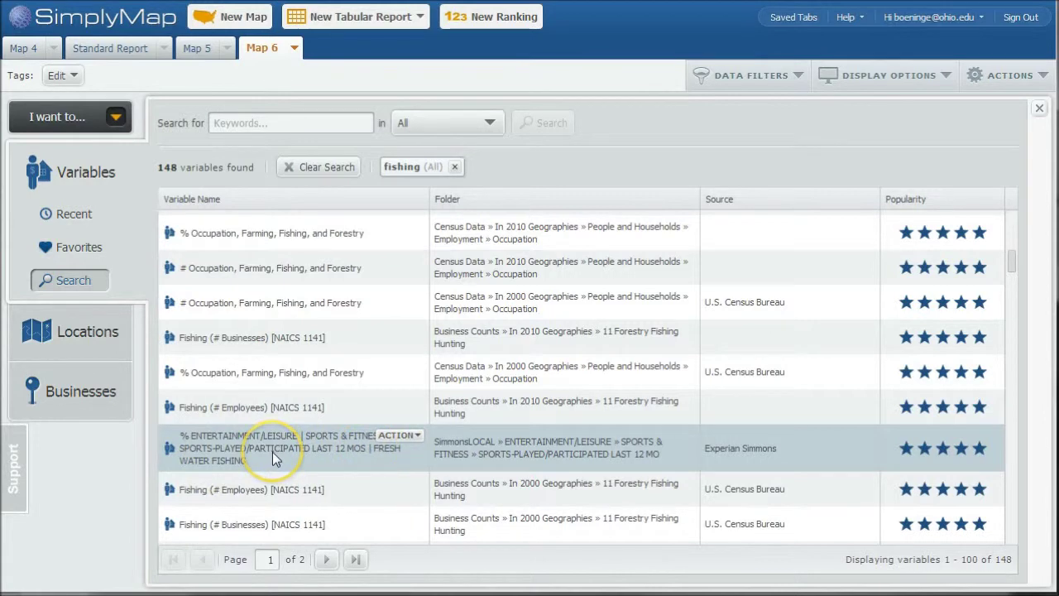
- Add the 2011 '% Sports-Played/Partic-Every Chance I Get | Fishing' variable to Map 6
click(423, 439)
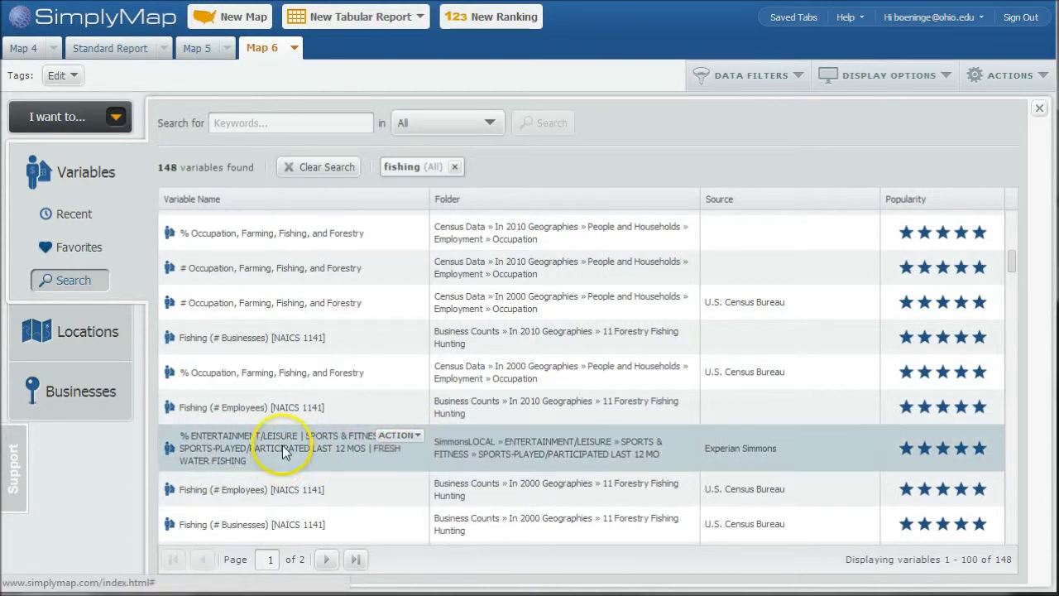
scroll(299, 422, down, 1)
scroll(299, 422, down, 1)
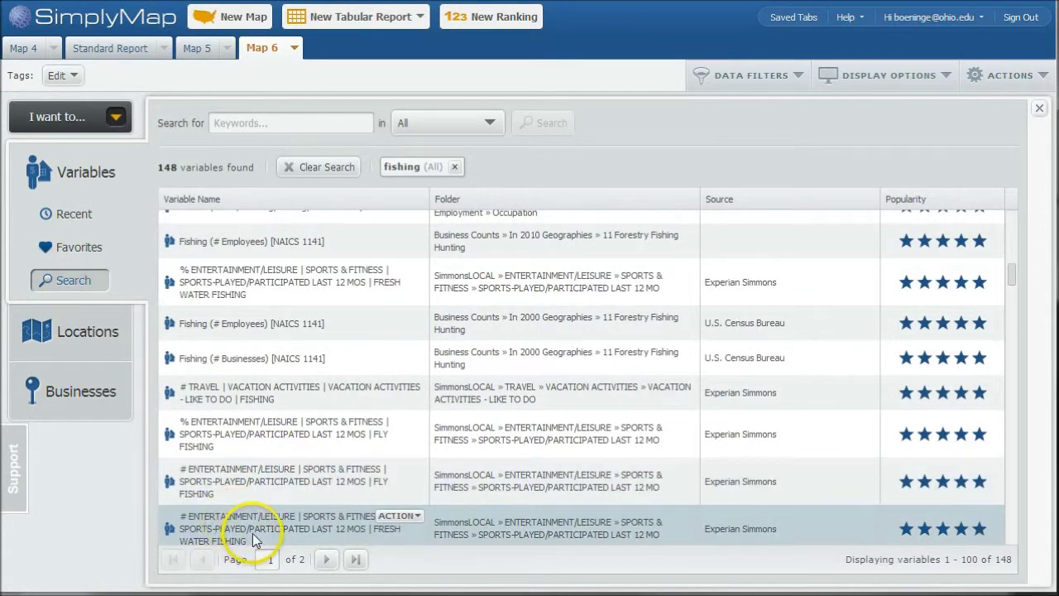
scroll(267, 480, down, 1)
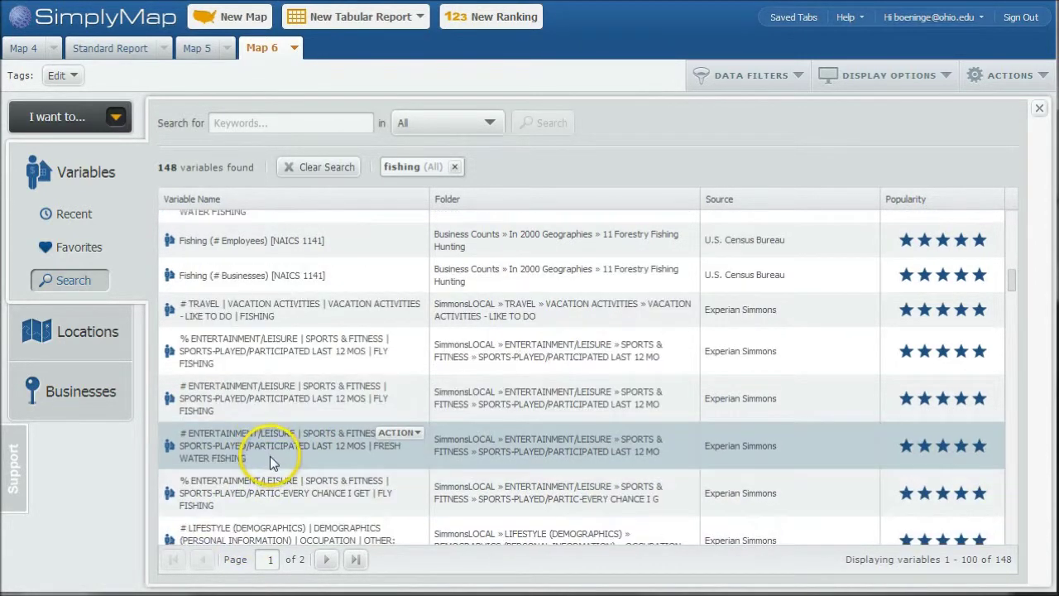
scroll(284, 440, down, 1)
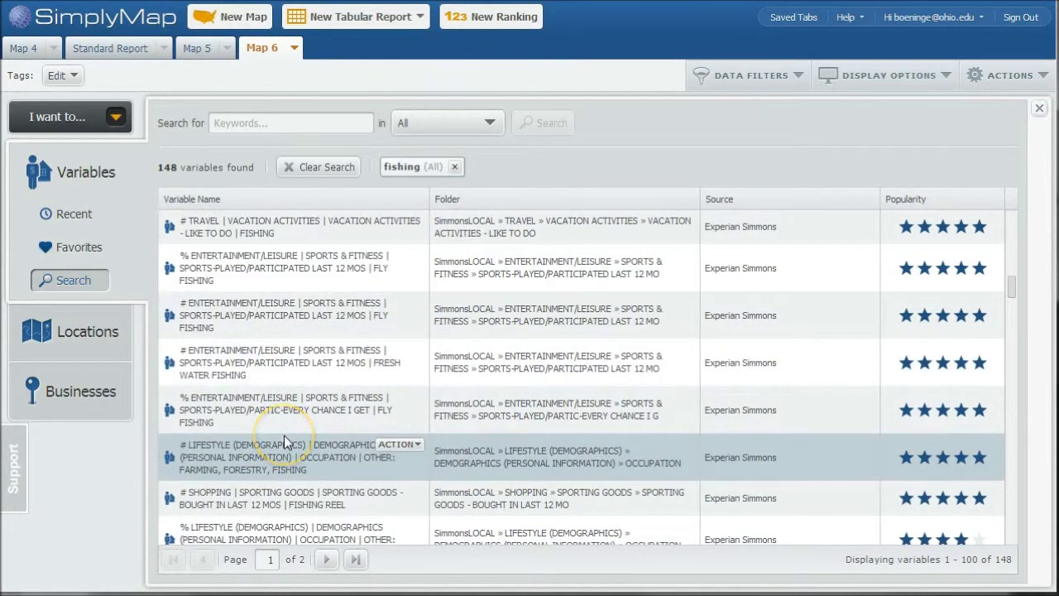
scroll(283, 436, down, 1)
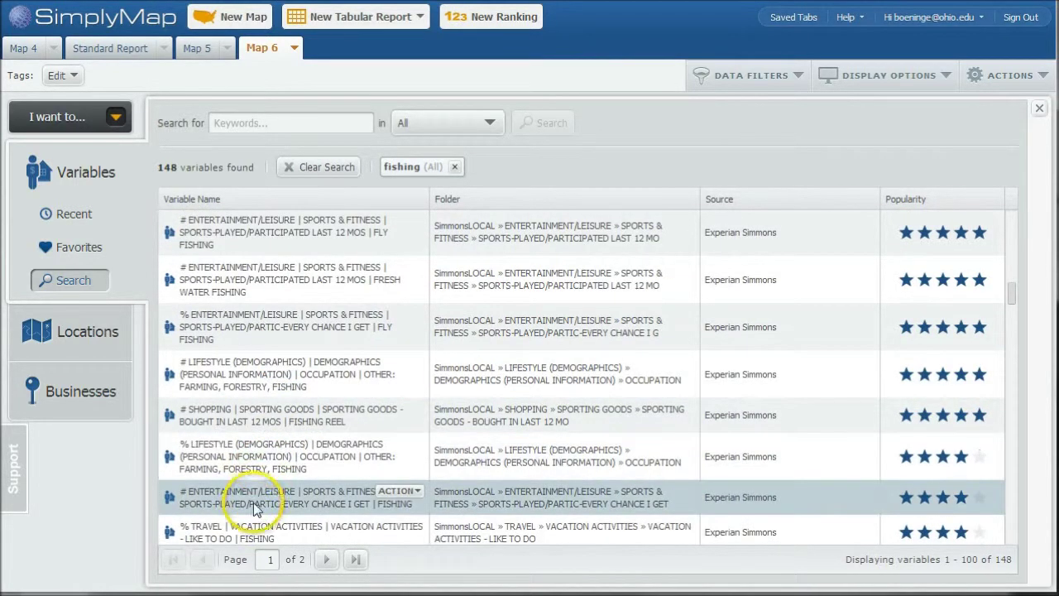
scroll(274, 463, down, 1)
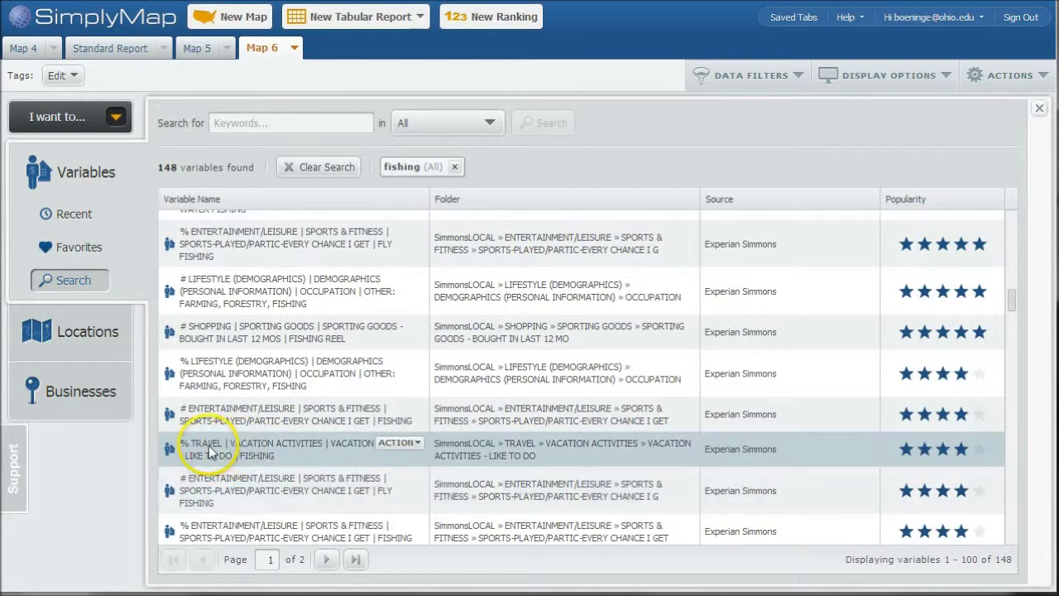
click(401, 444)
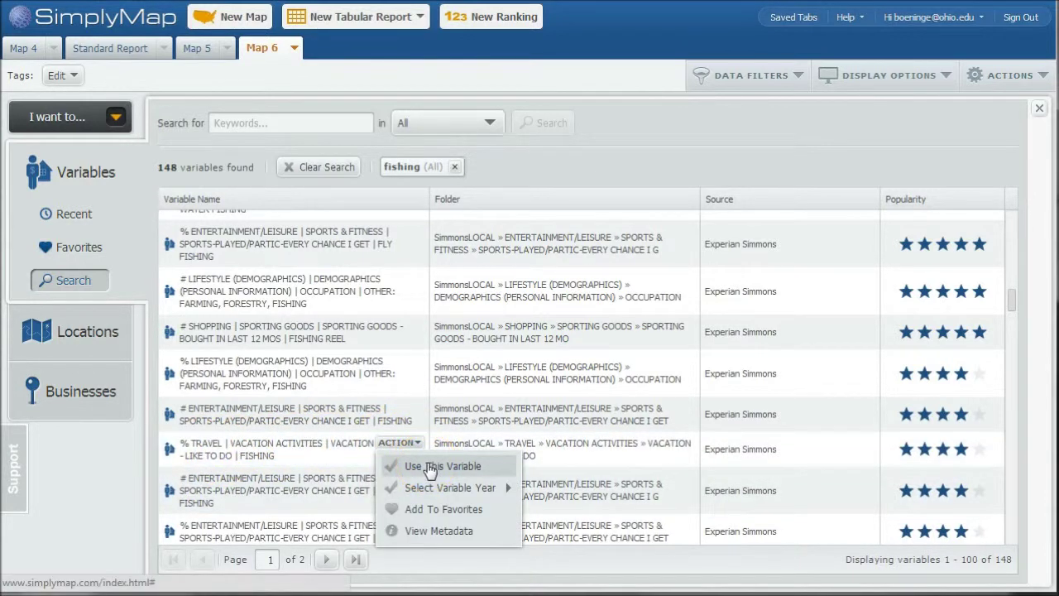
click(355, 433)
scroll(189, 367, down, 4)
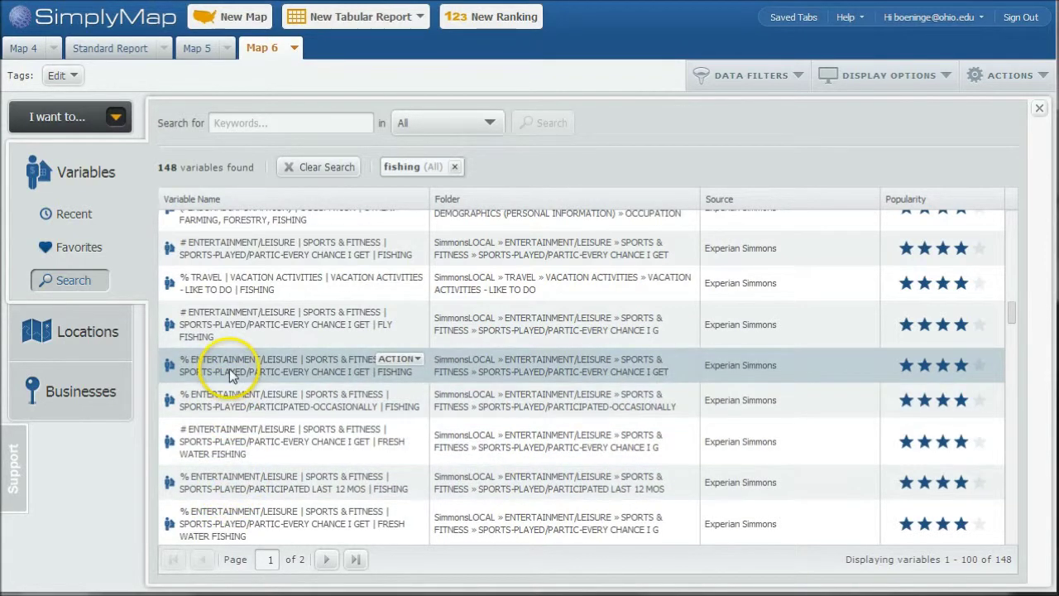
click(401, 359)
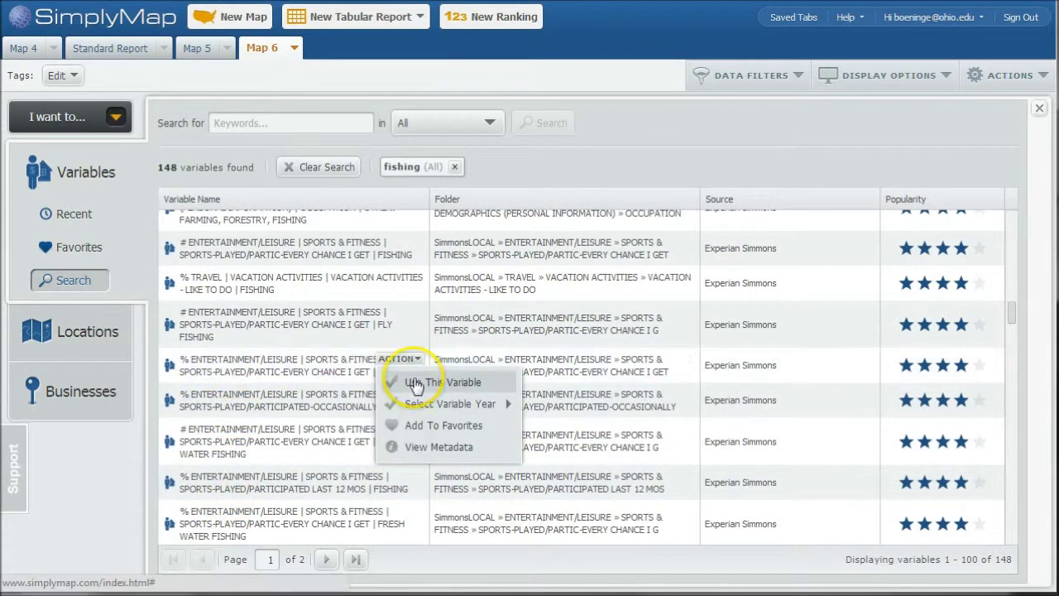
click(415, 383)
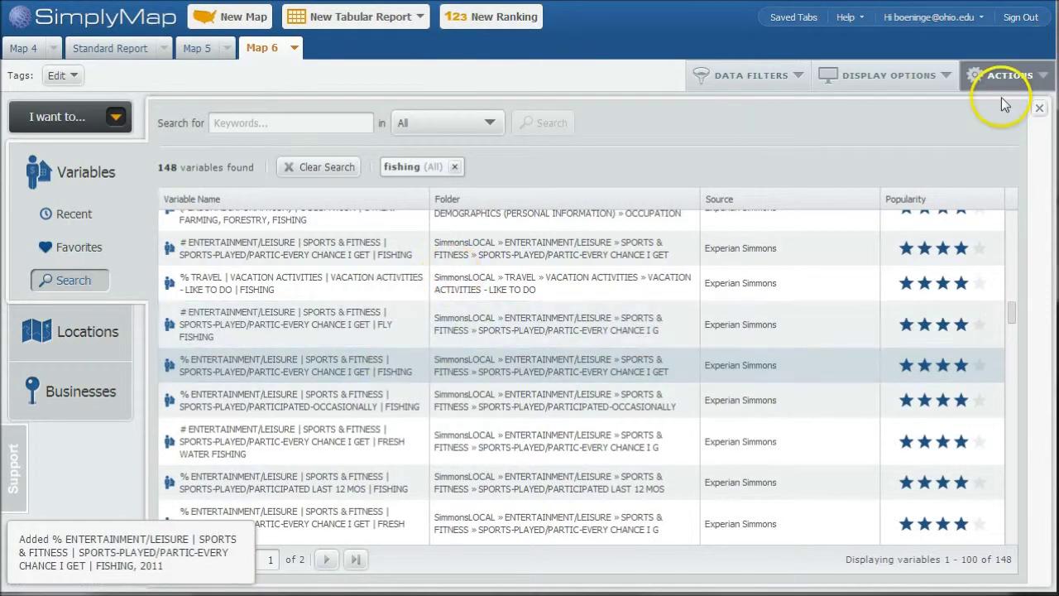
- Add Spokane, WA as the map location, chosen by city within Washington state
click(1040, 108)
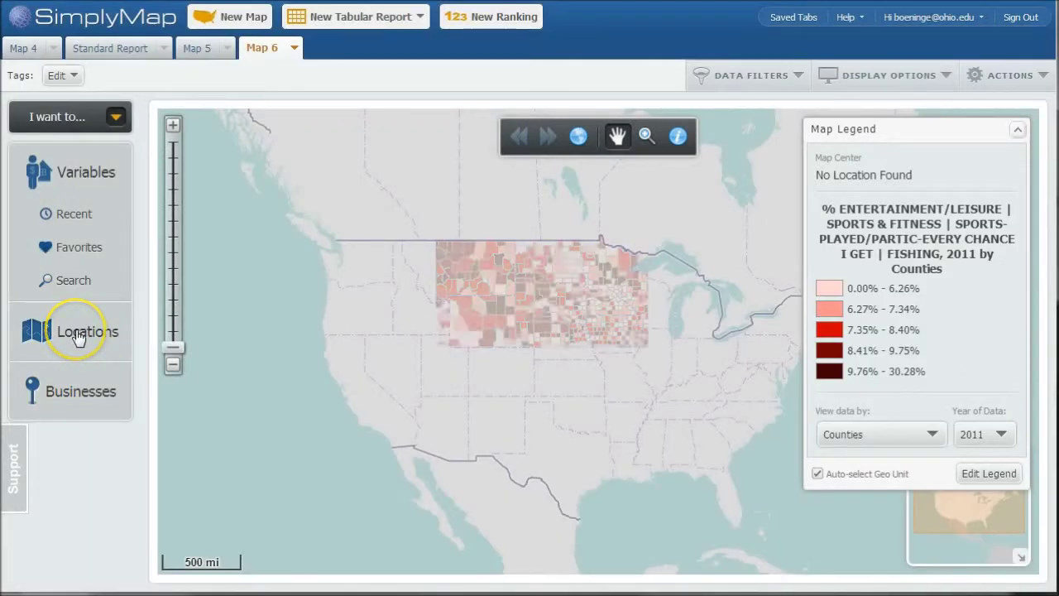
click(78, 335)
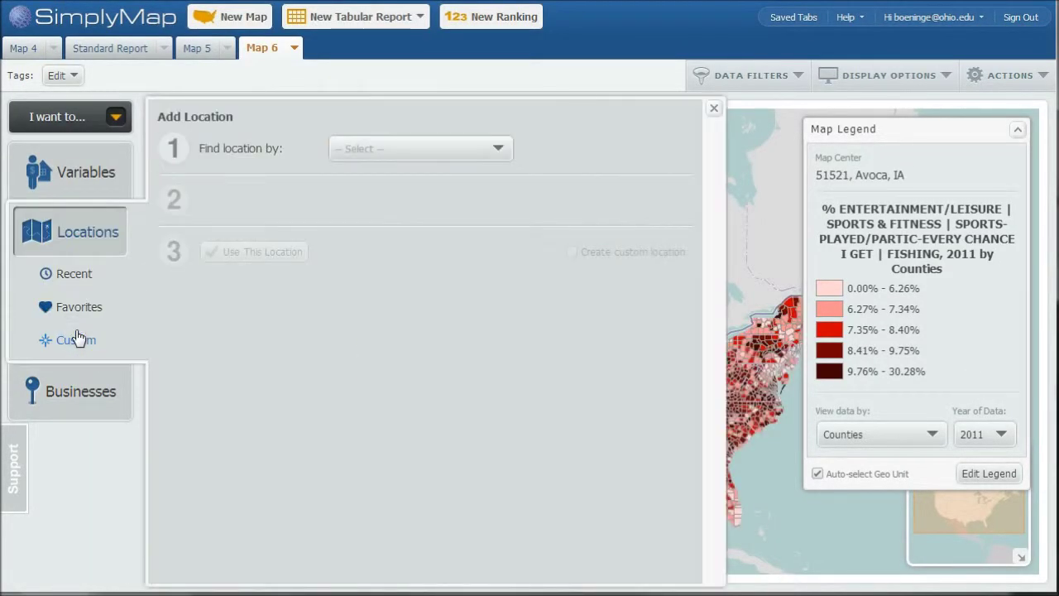
click(437, 147)
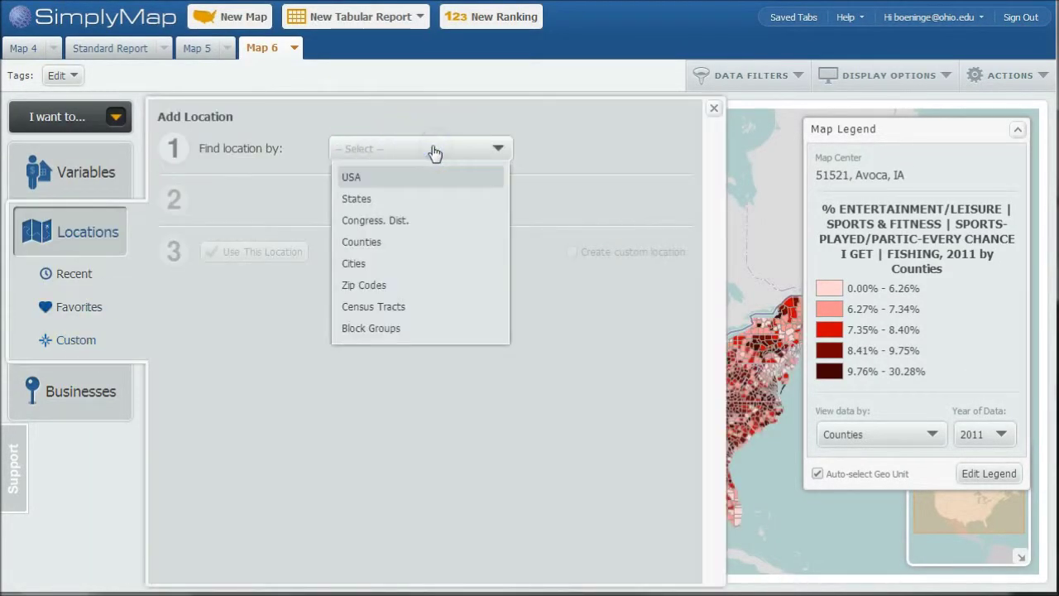
click(354, 263)
click(395, 199)
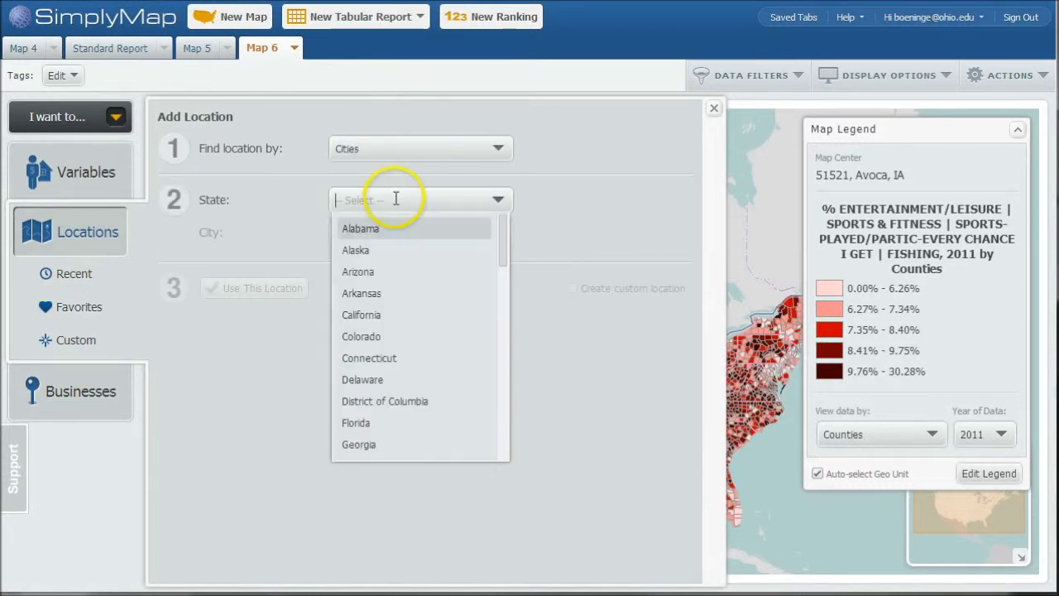
text(wash)
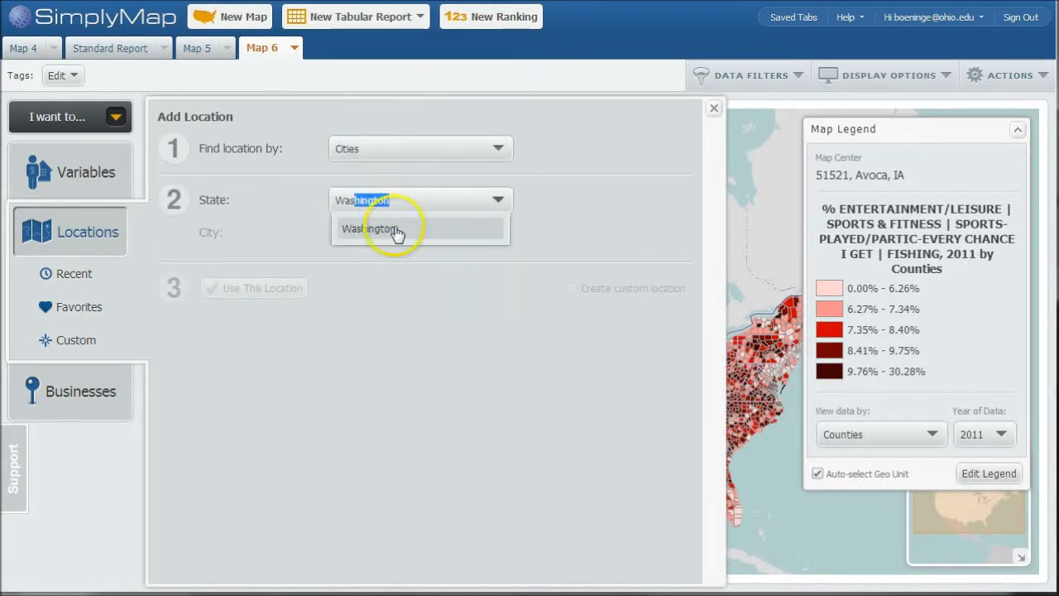
click(394, 229)
click(379, 236)
text(spo)
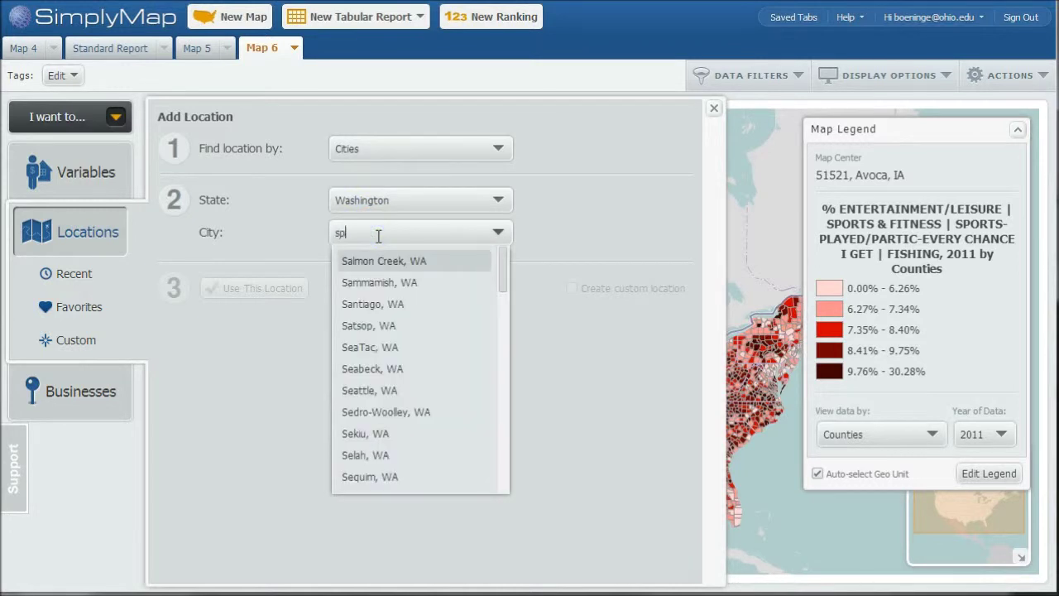
click(367, 284)
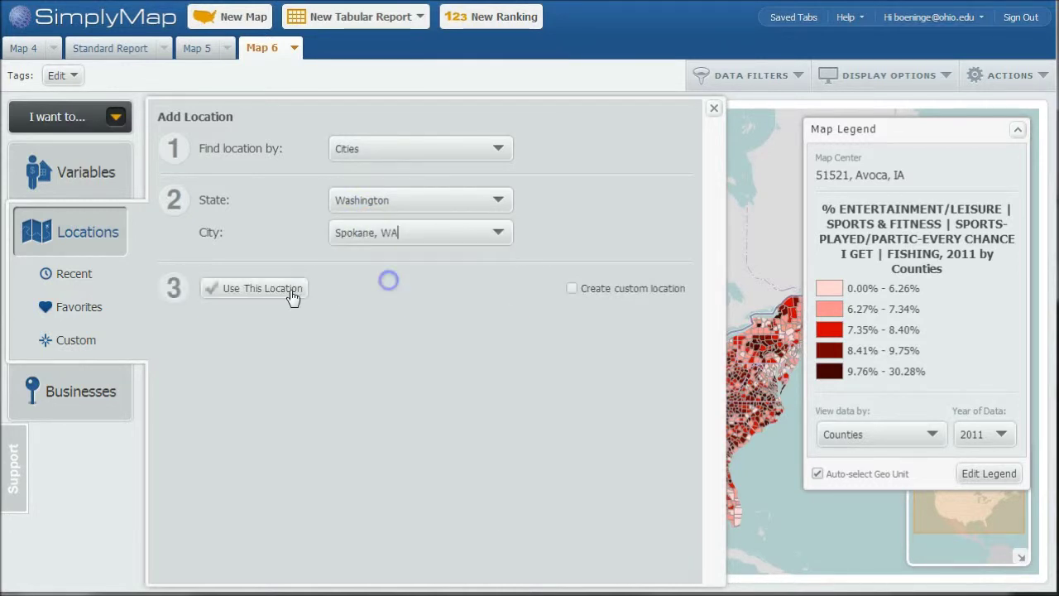
click(249, 285)
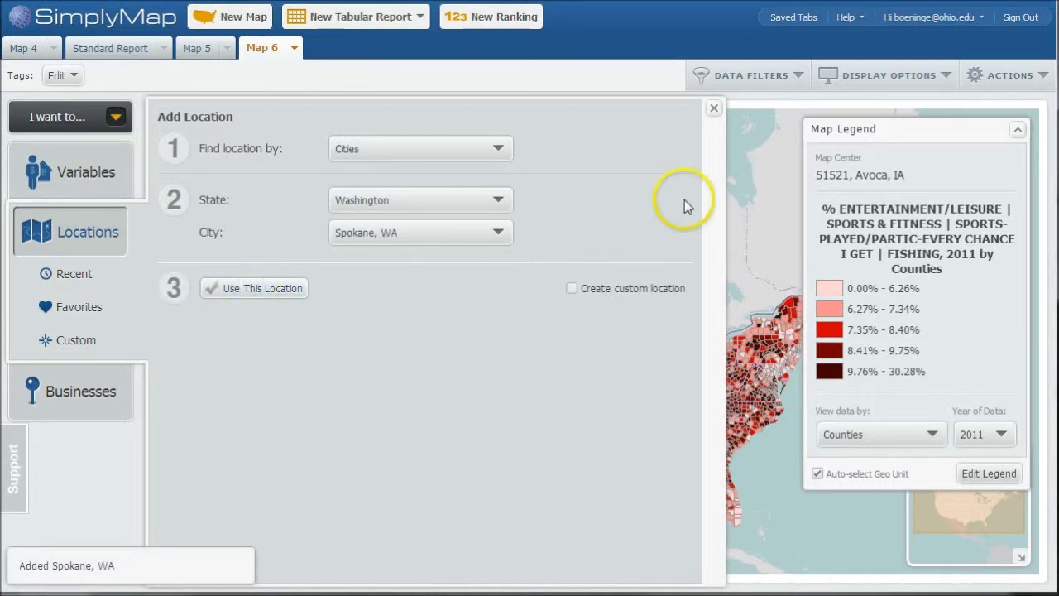
- Centre and zoom the map on central Spokane and shade it by Census Tracts
click(714, 108)
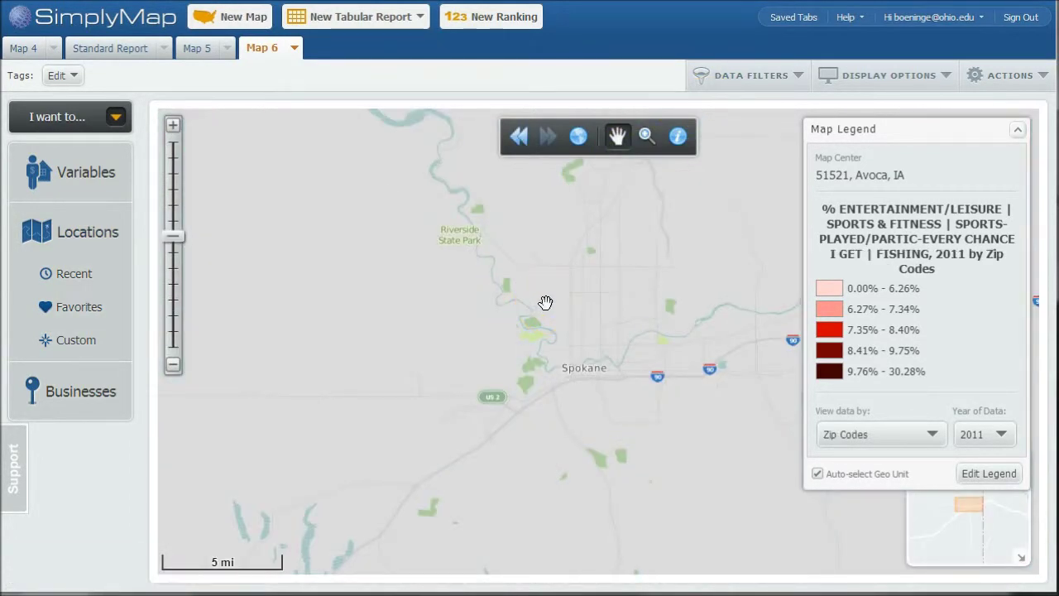
click(545, 302)
click(502, 396)
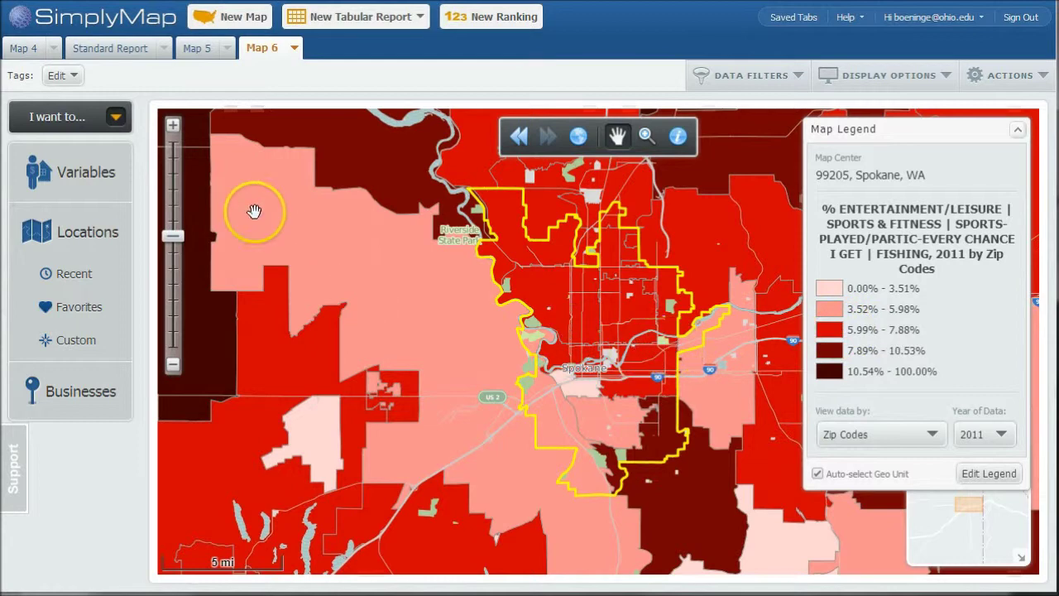
click(174, 125)
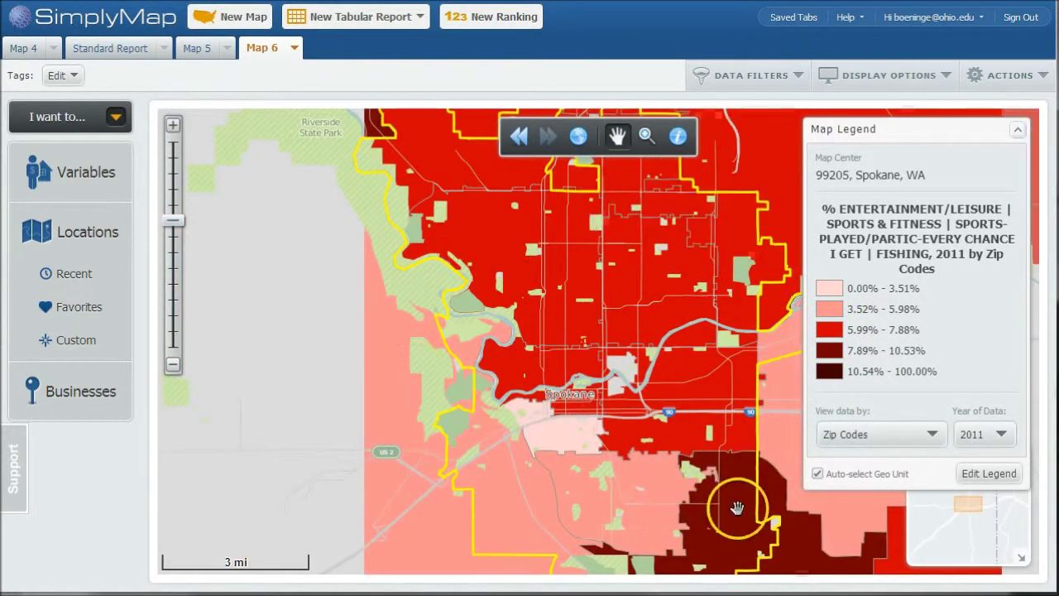
click(893, 435)
click(858, 499)
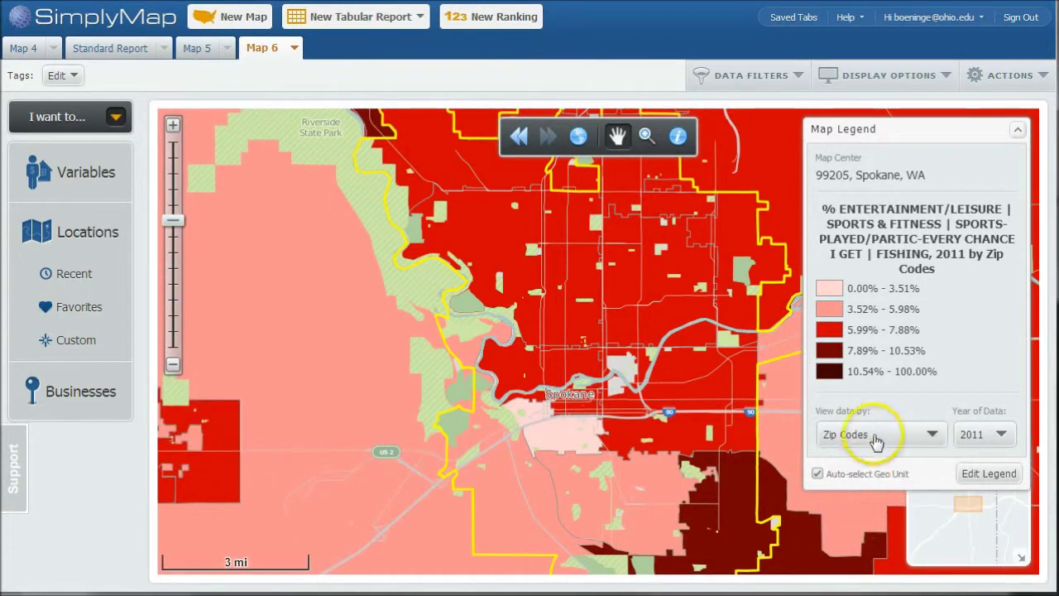
click(874, 437)
click(869, 528)
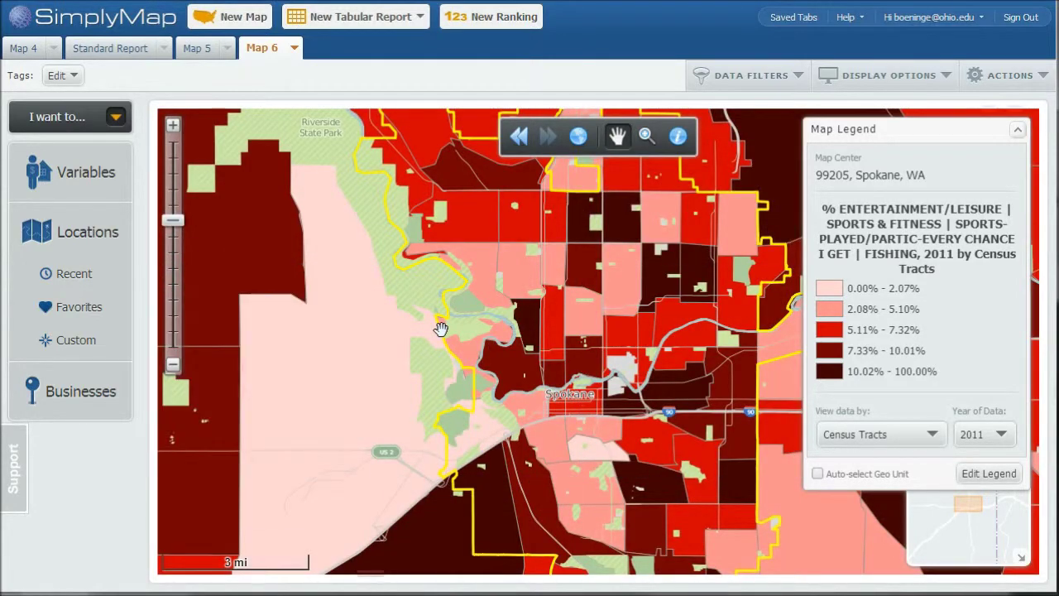
drag(442, 307, 493, 318)
- Start a new business search by Primary NAICS Code
click(52, 396)
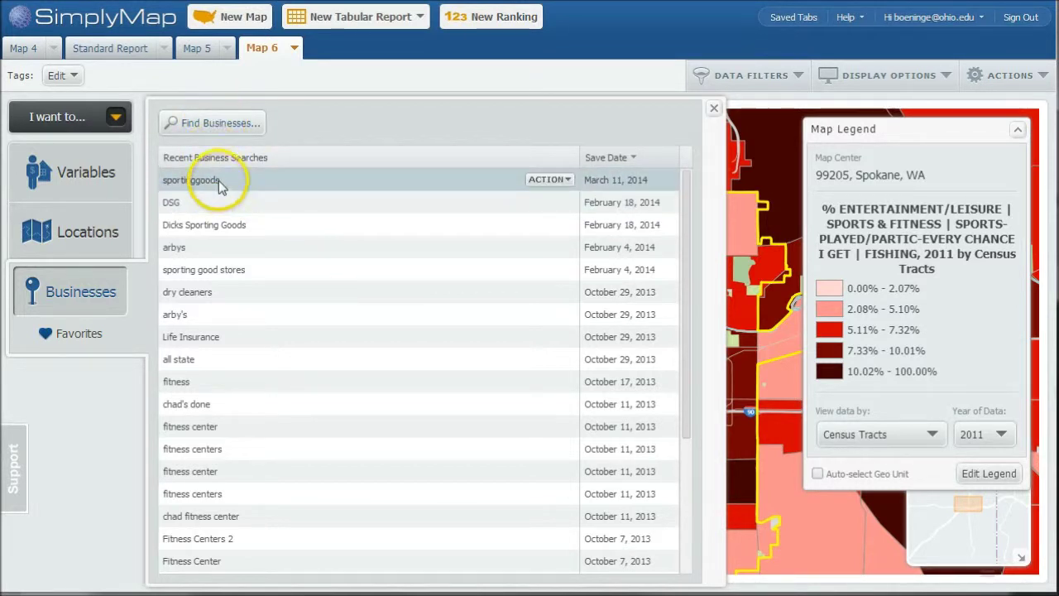
click(219, 124)
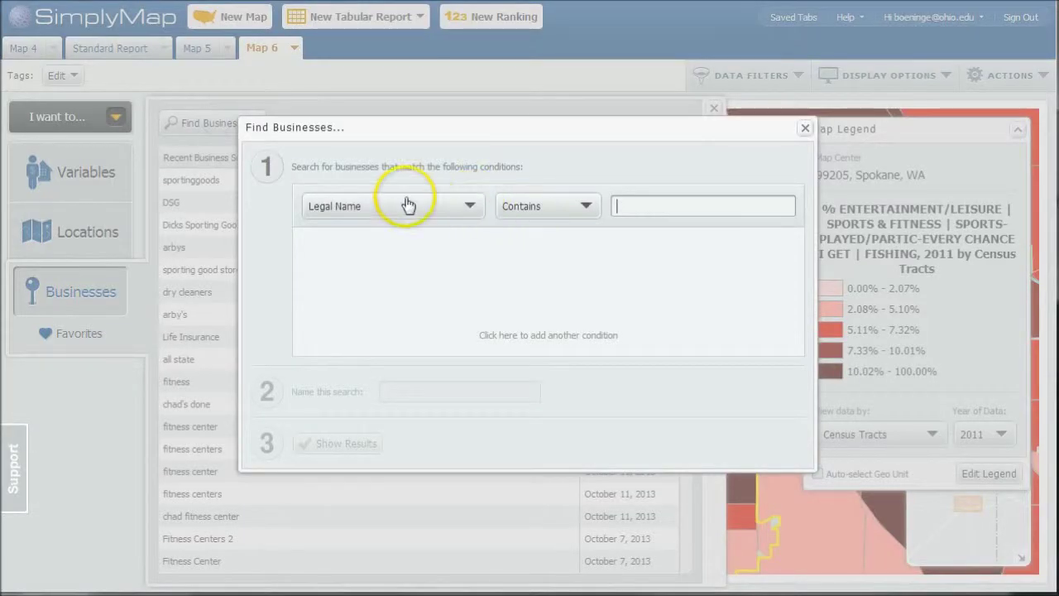
click(430, 208)
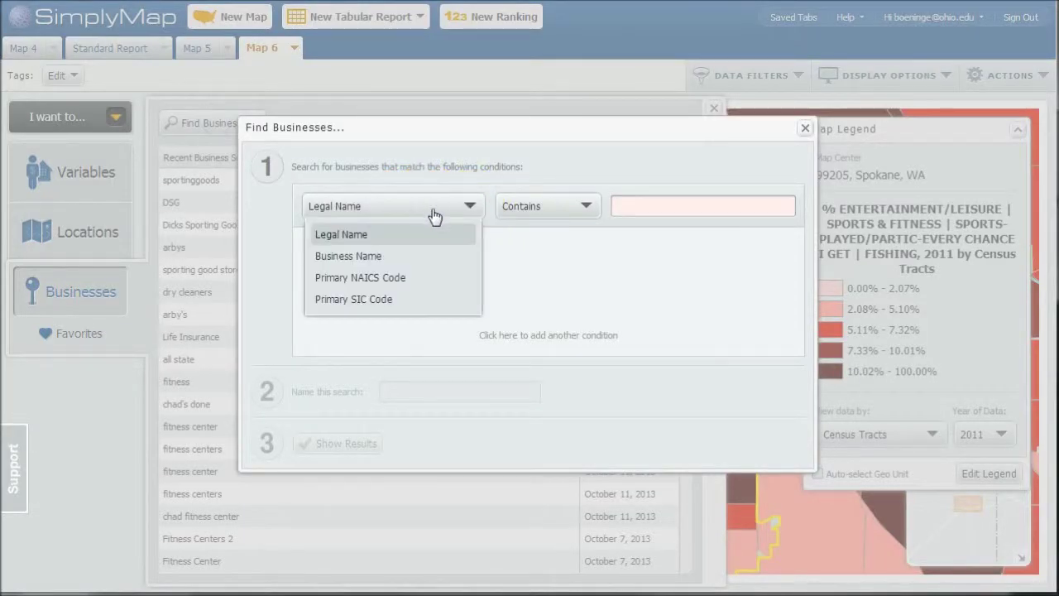
click(369, 284)
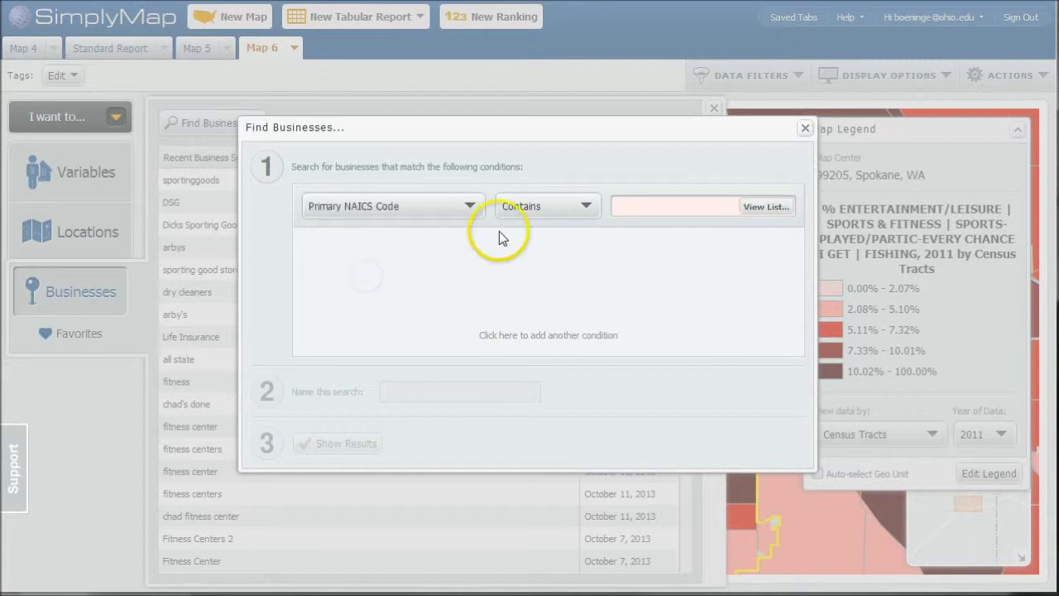
- Use Retail Trade code 451110 Sporting Goods Stores and name the search 'Sporting Goods'
click(645, 206)
click(765, 208)
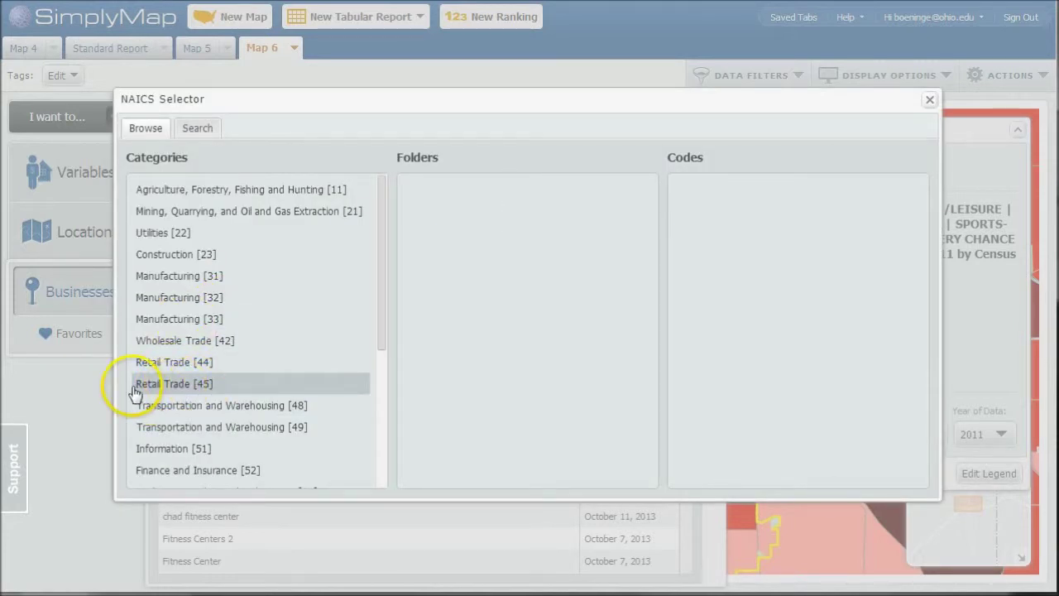
click(142, 385)
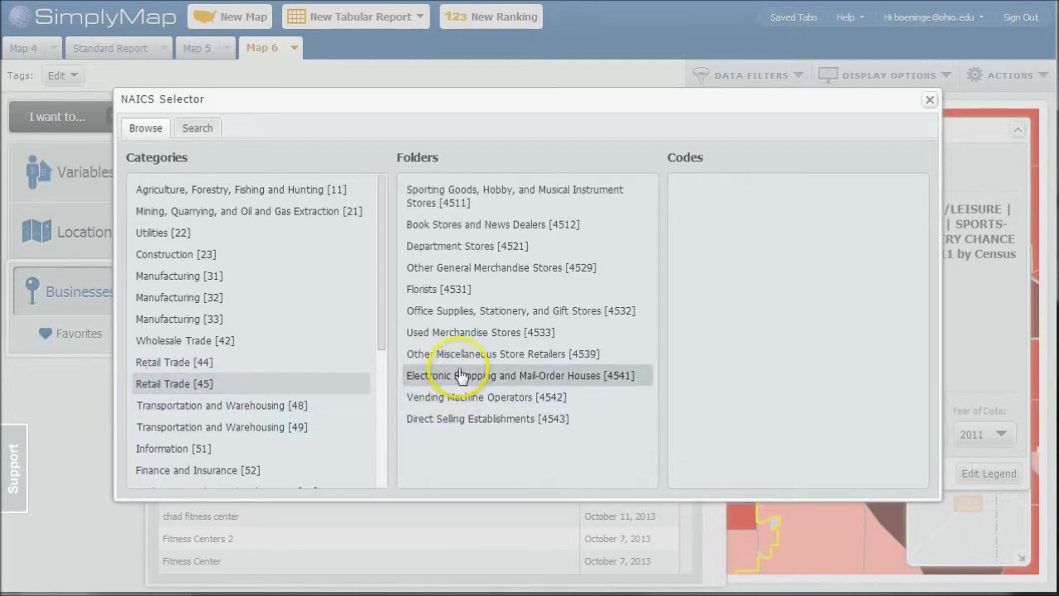
click(429, 201)
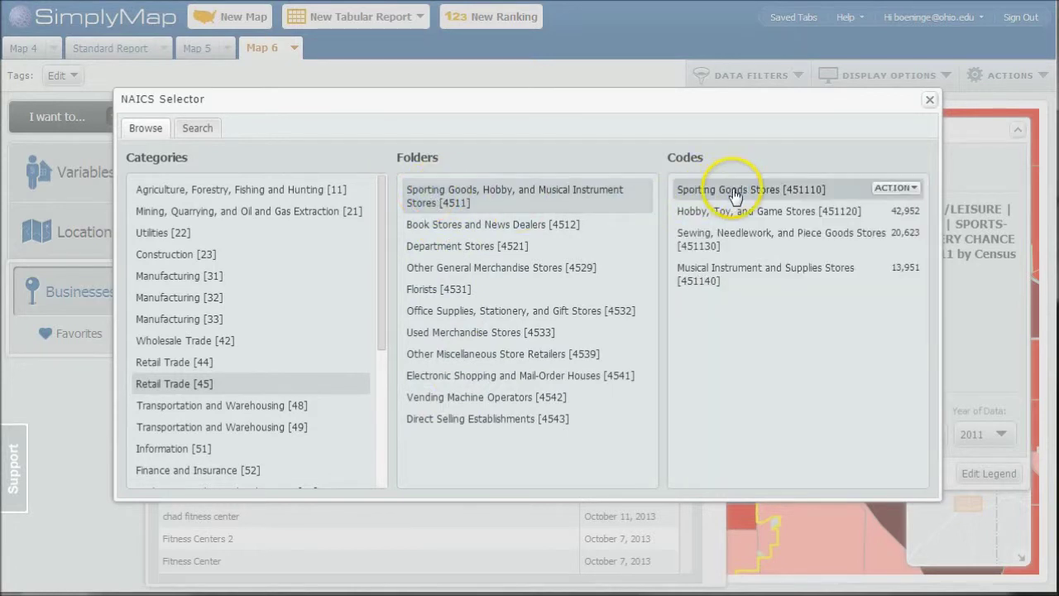
click(895, 188)
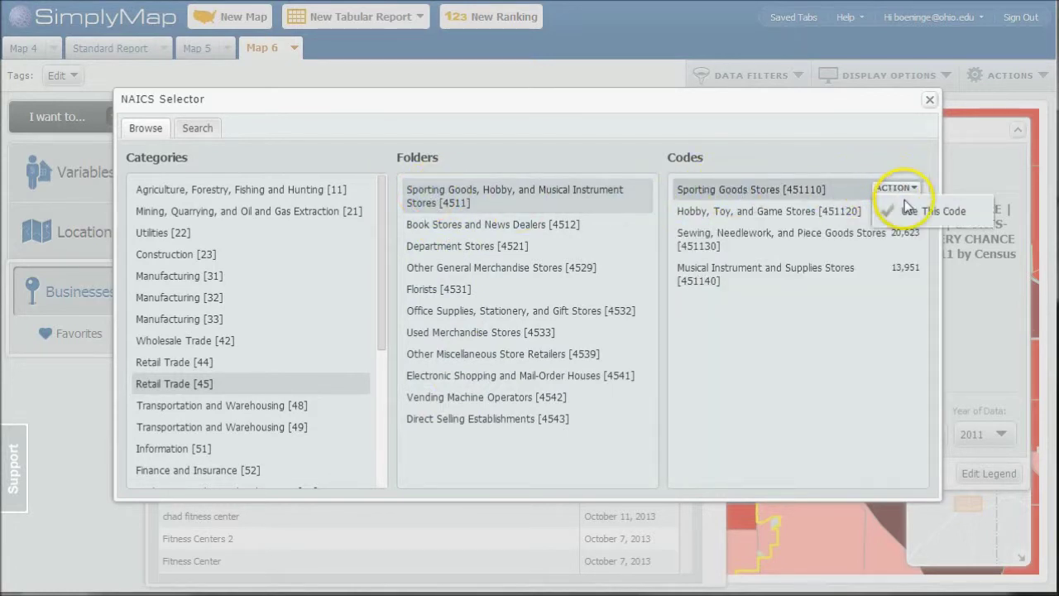
click(908, 212)
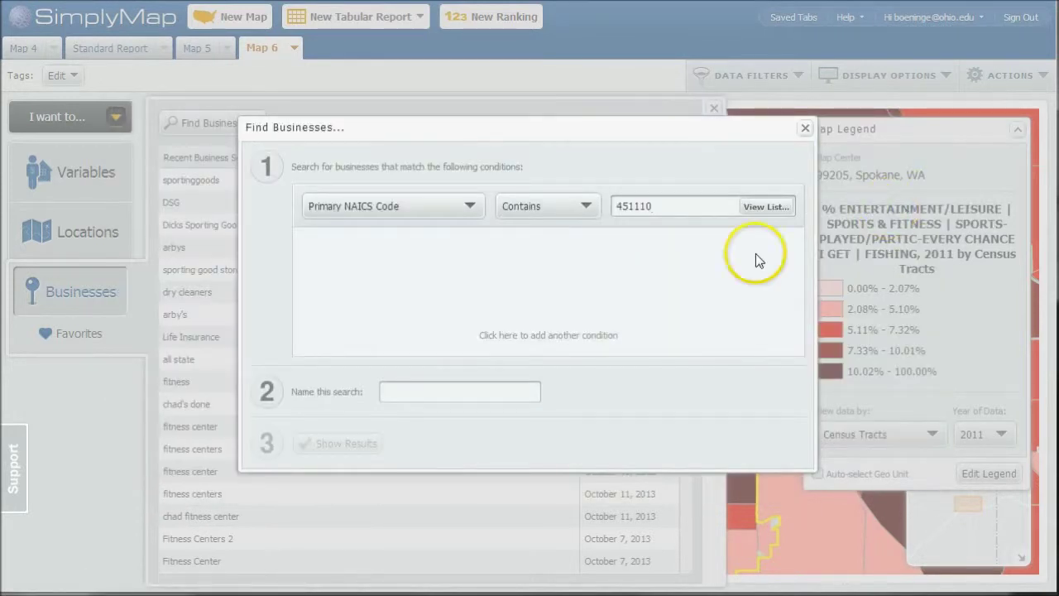
click(454, 391)
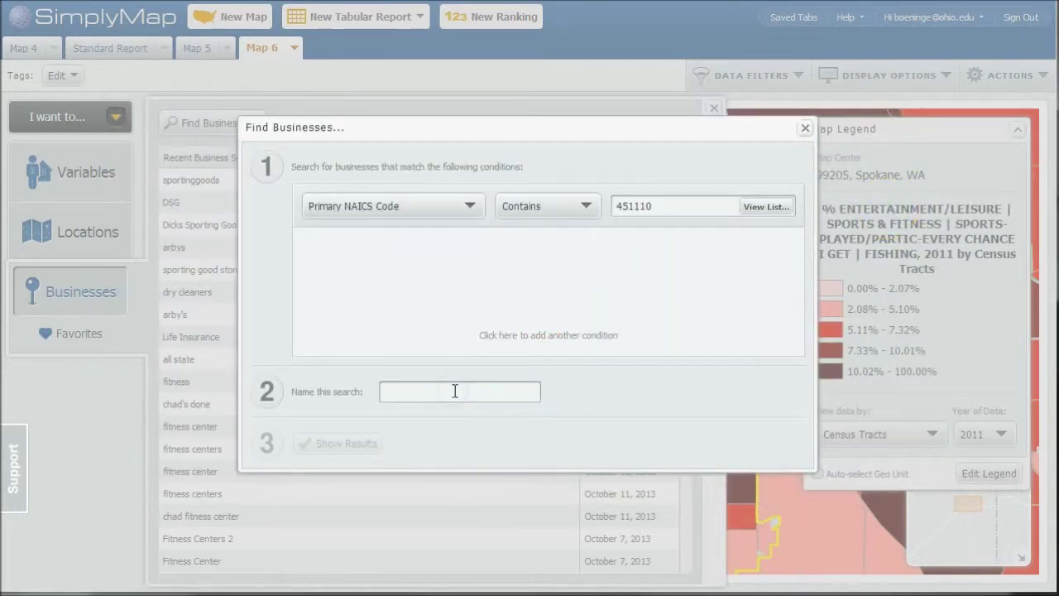
text(Sporting Goods)
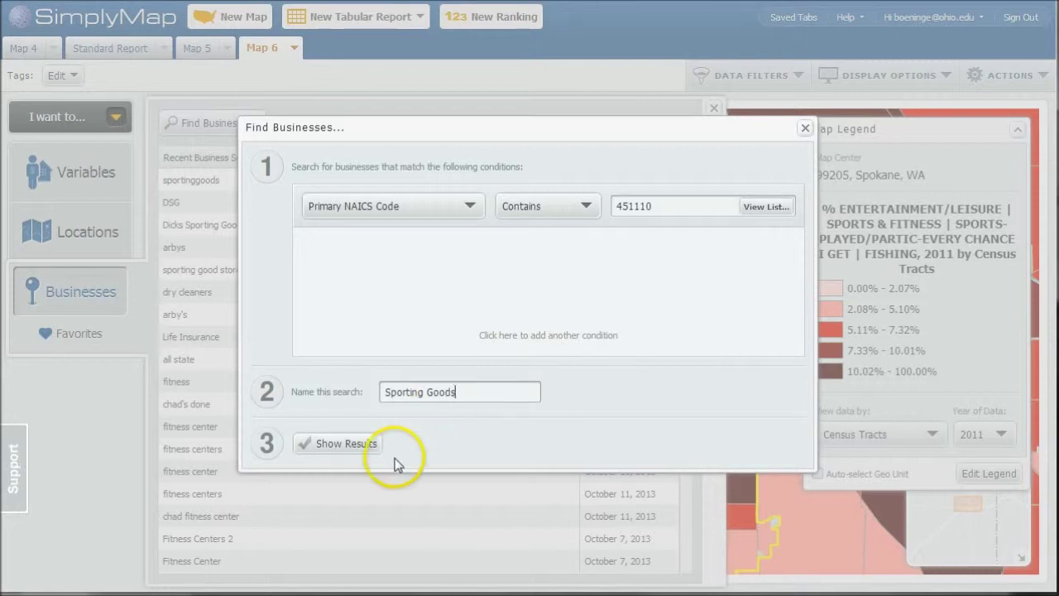
click(347, 441)
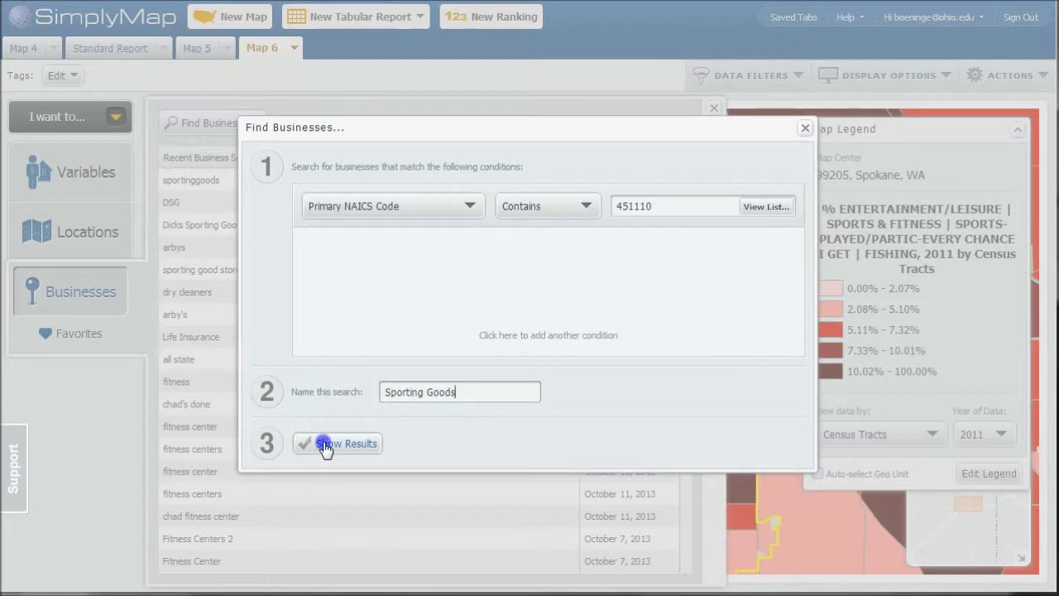
- Map the sporting goods stores and view JRS Bait and Tackle, Silver Bow Fly Shop, Indian Canyon Golf Shop
click(322, 444)
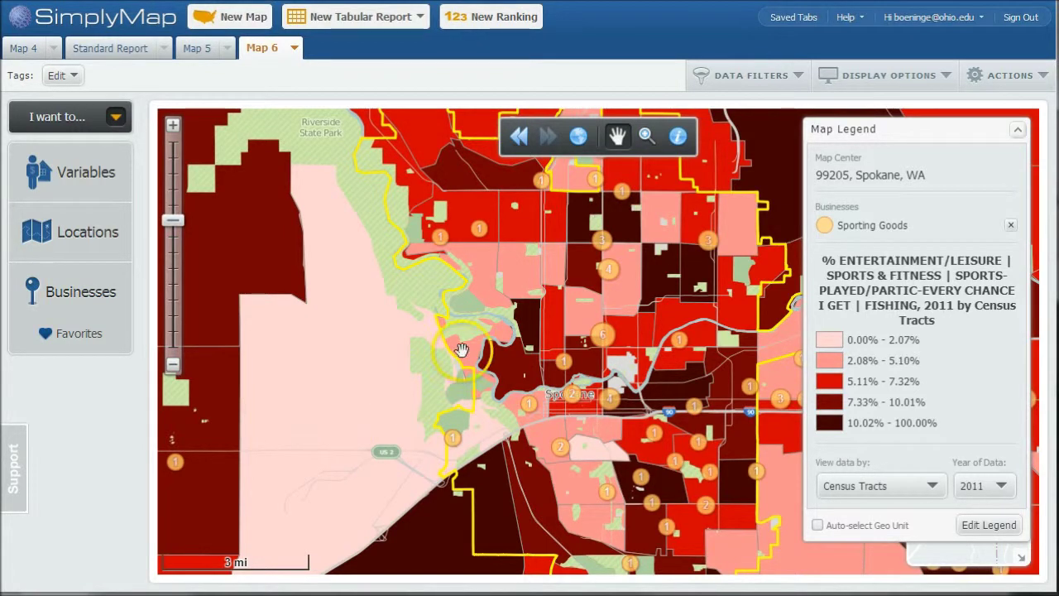
drag(574, 302, 436, 337)
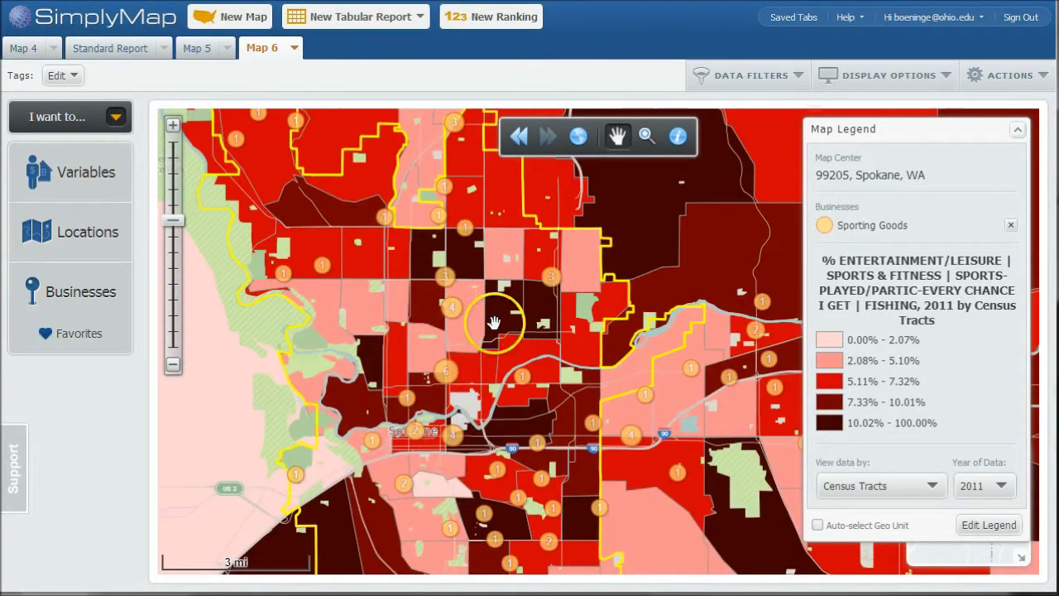
click(322, 266)
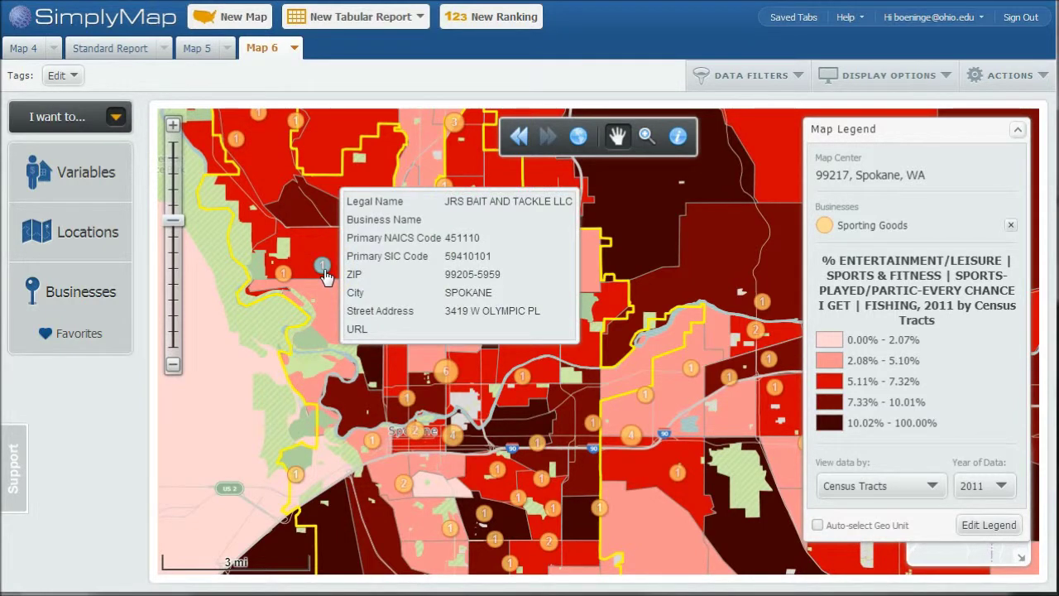
click(283, 275)
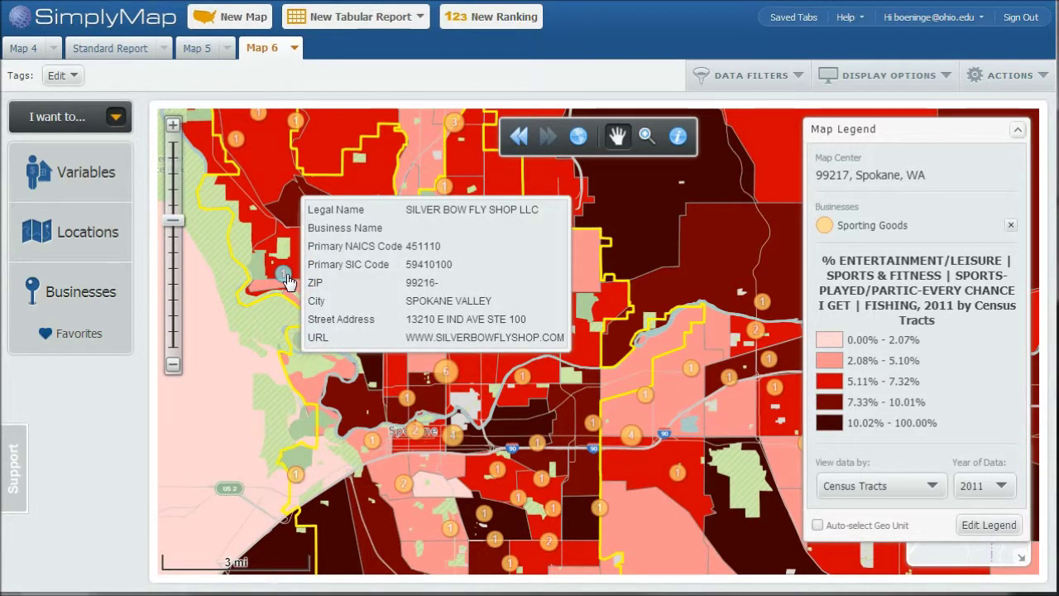
click(296, 473)
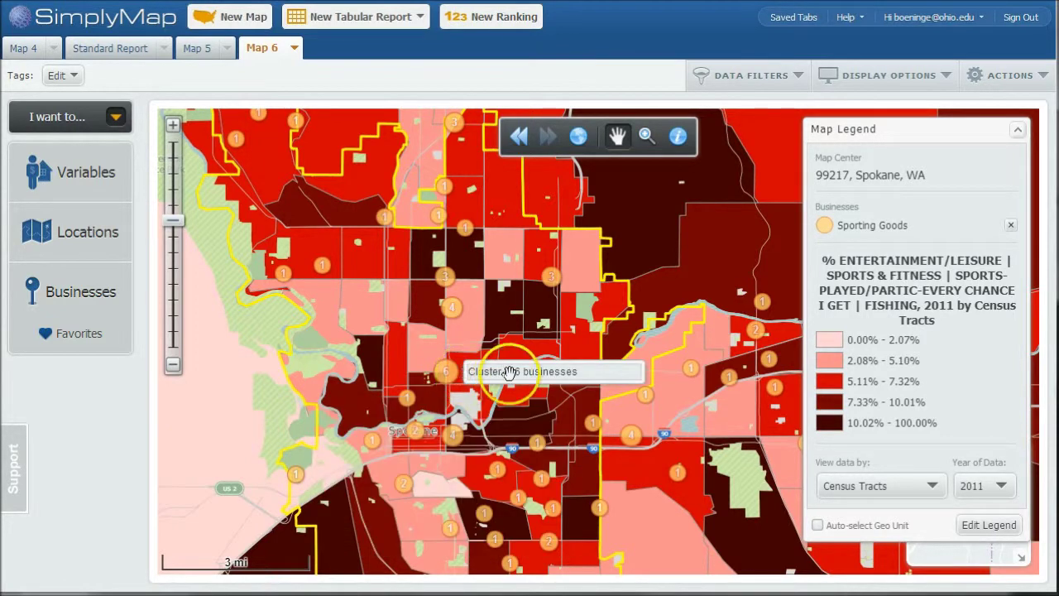
- Browse the three stores in the downtown cluster, then close the details popup
click(557, 285)
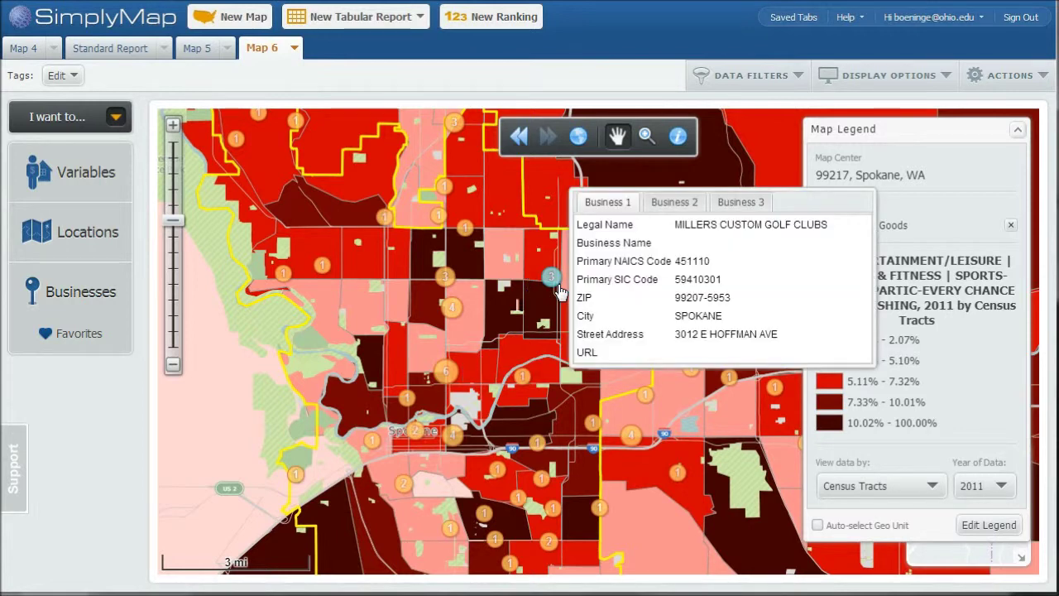
click(672, 204)
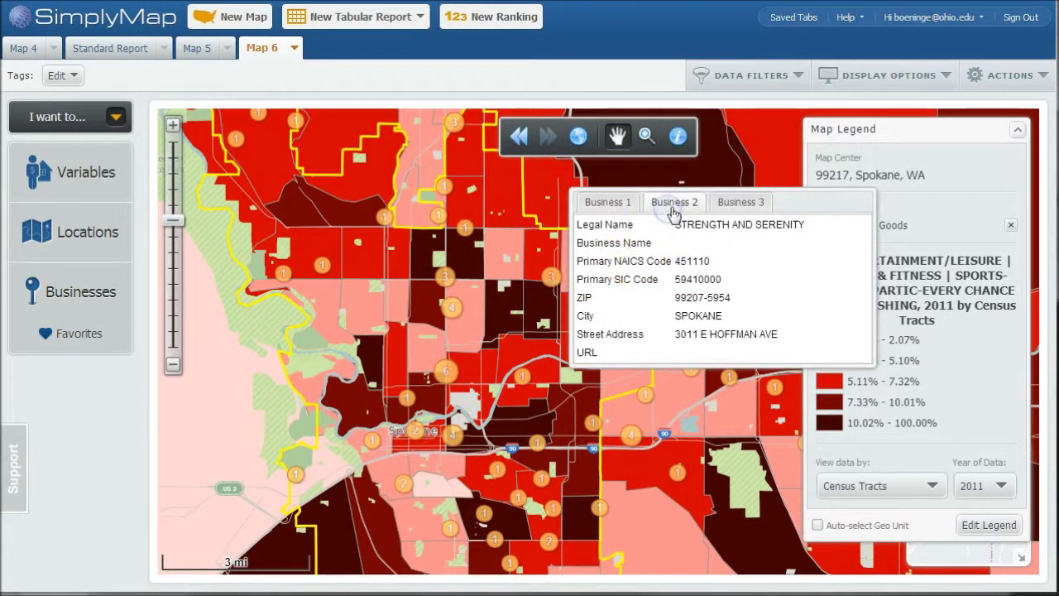
click(734, 206)
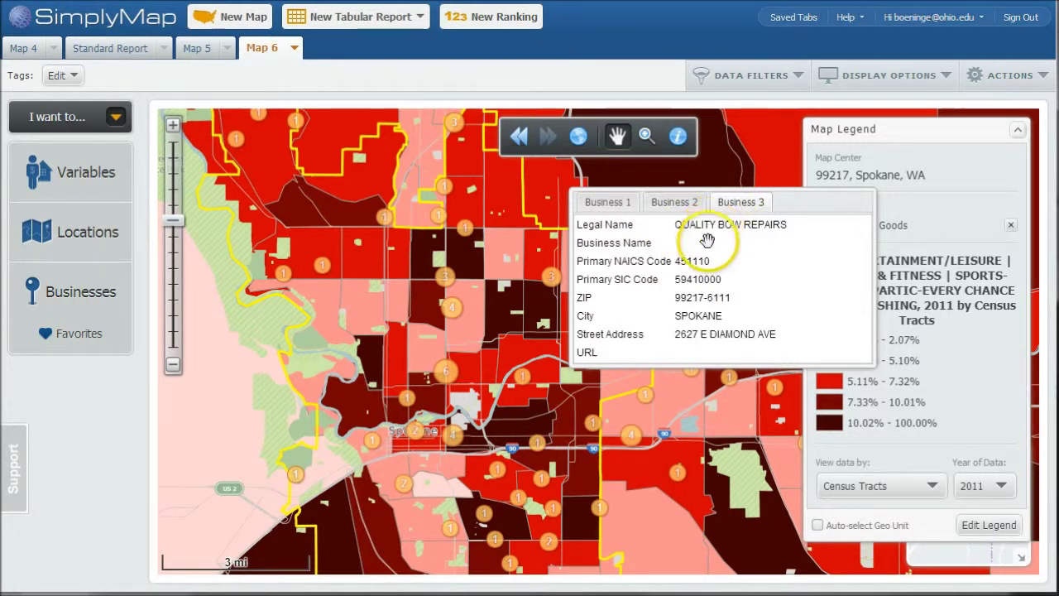
click(698, 401)
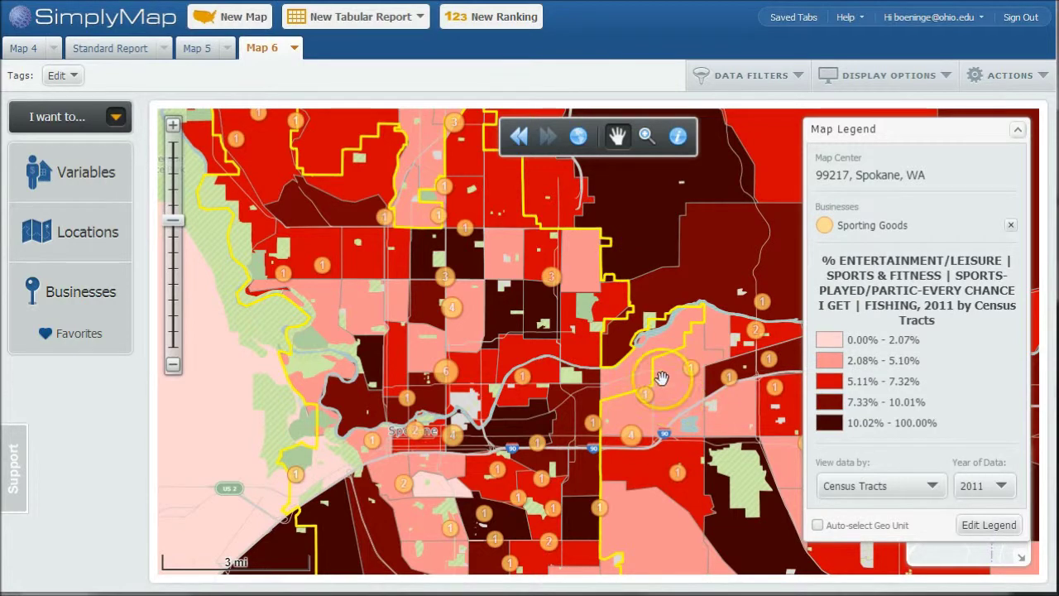
- Create the 'Sporting Goods in Spokane, WA' report from the mapped businesses
click(1040, 76)
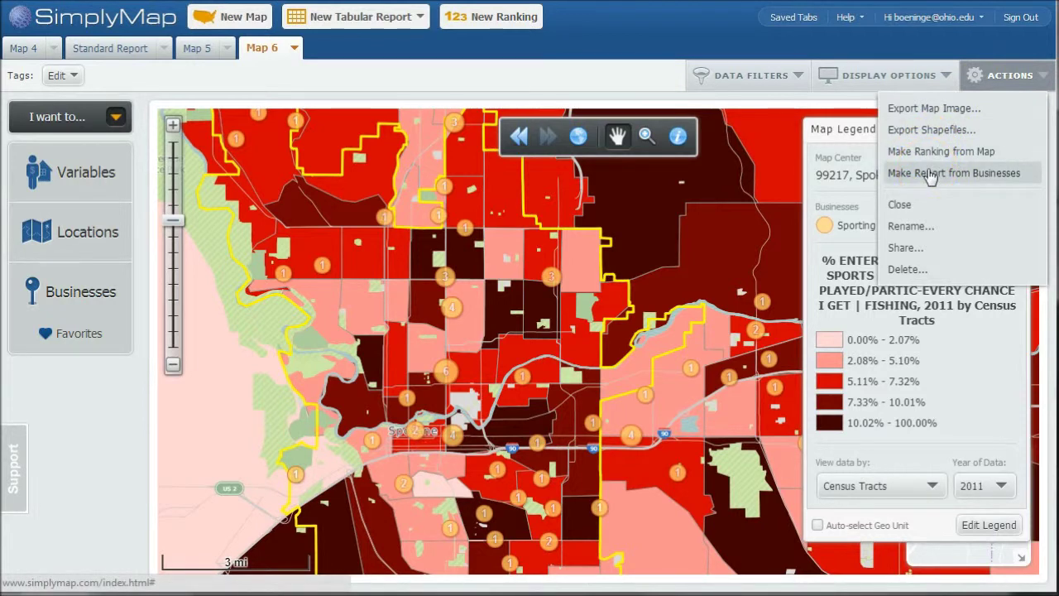
click(921, 111)
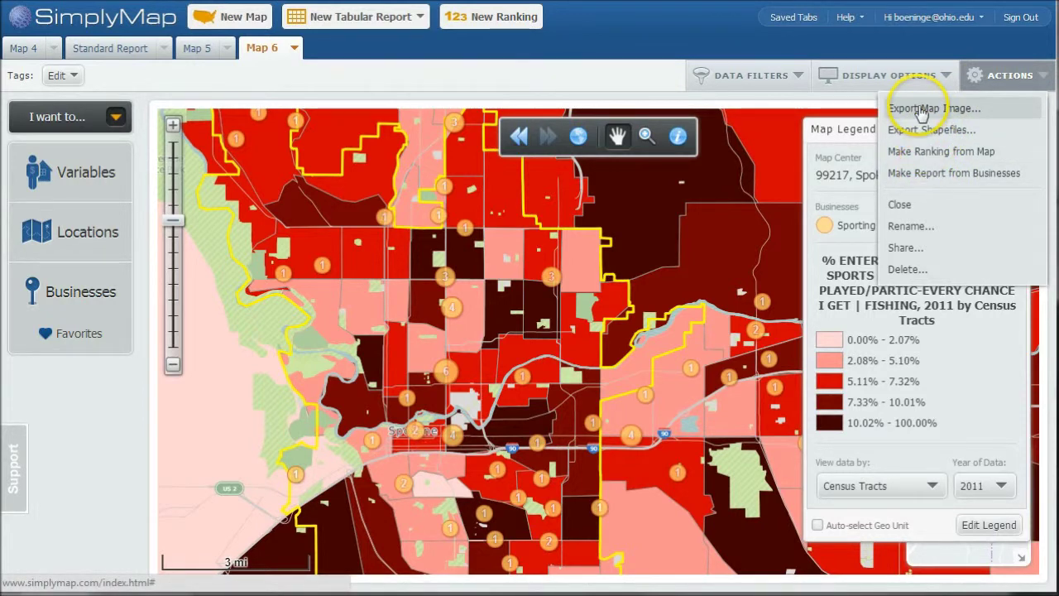
click(930, 180)
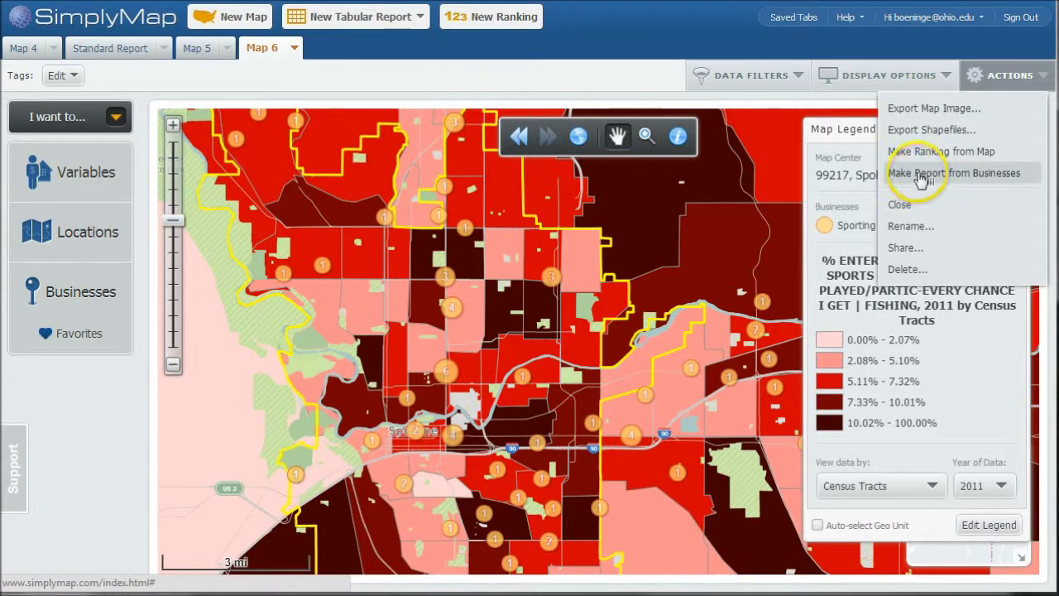
click(920, 177)
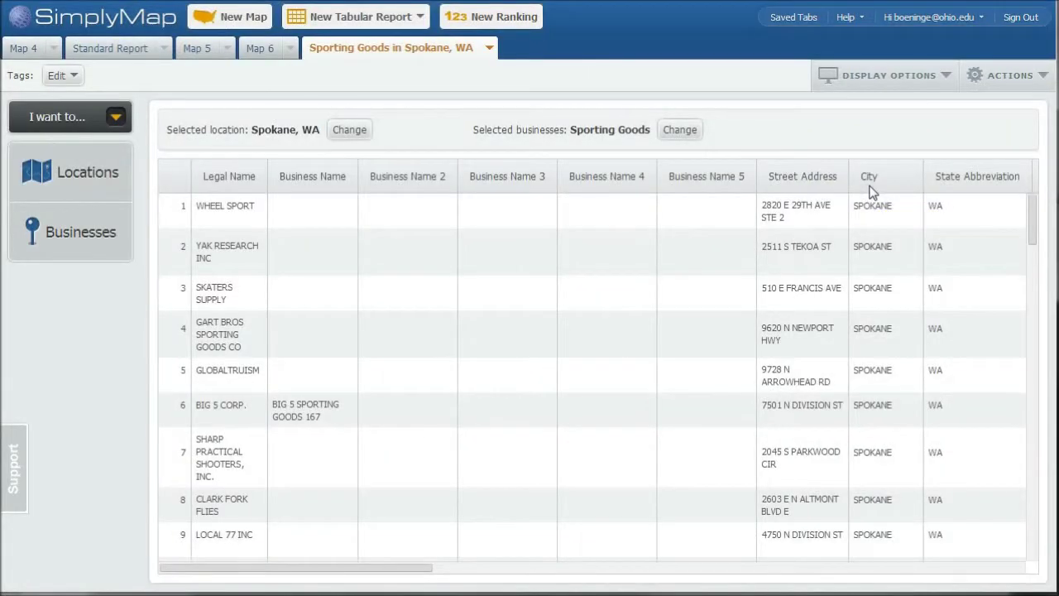
- Review the report's table of store names and street addresses
click(359, 308)
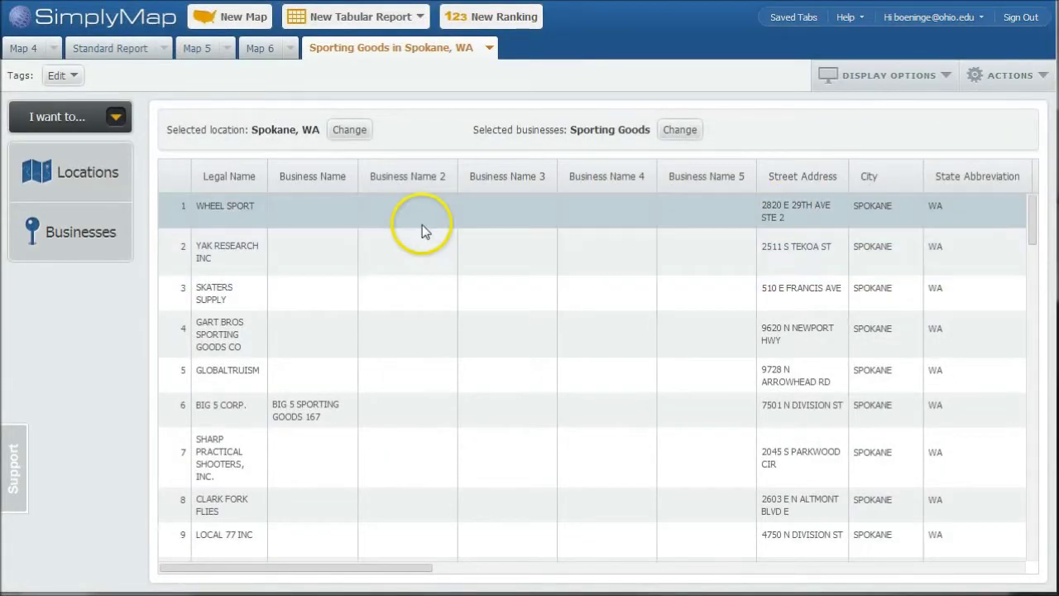
scroll(422, 224, down, 1)
click(627, 176)
click(1017, 83)
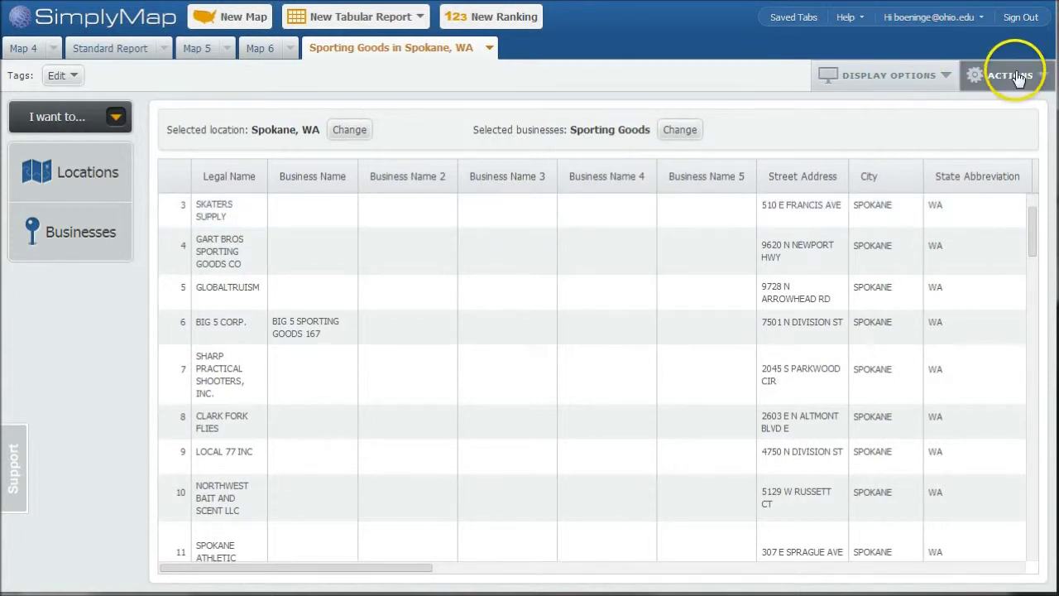
mouse_move(976, 109)
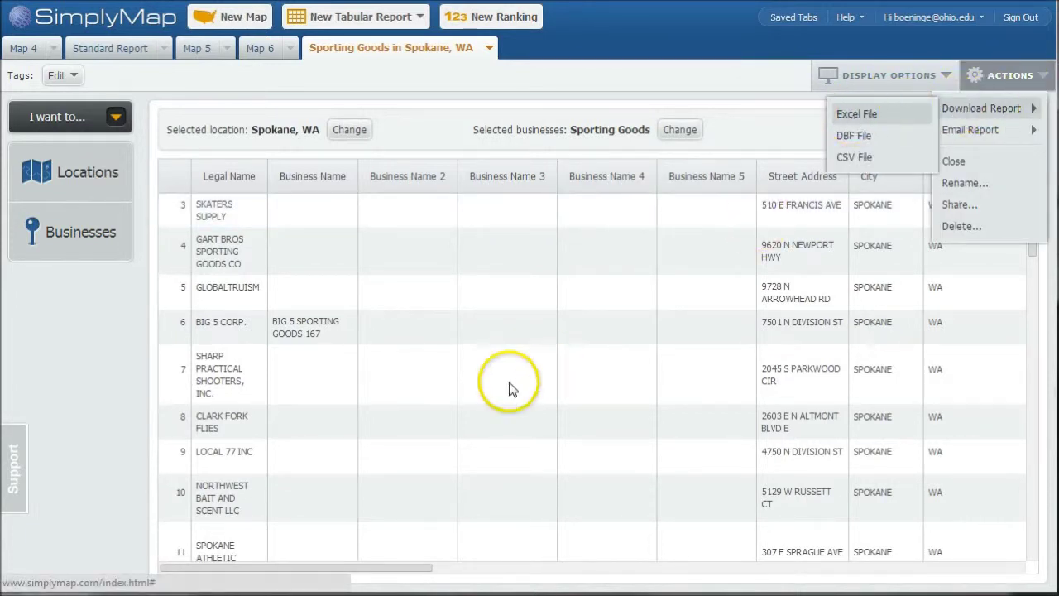
click(372, 571)
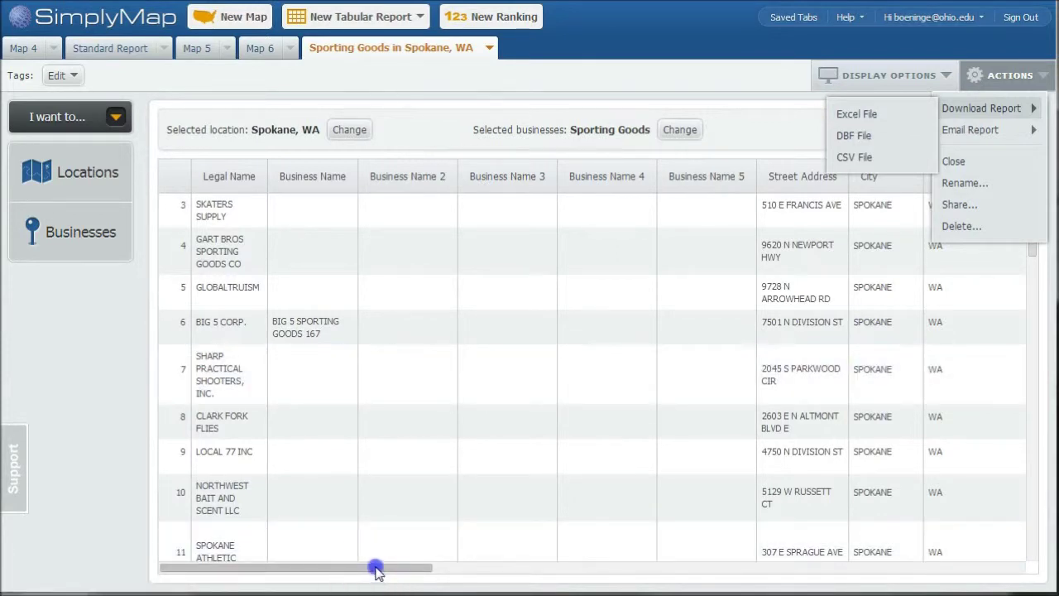
drag(372, 571, 251, 575)
drag(167, 572, 169, 571)
scroll(354, 339, up, 2)
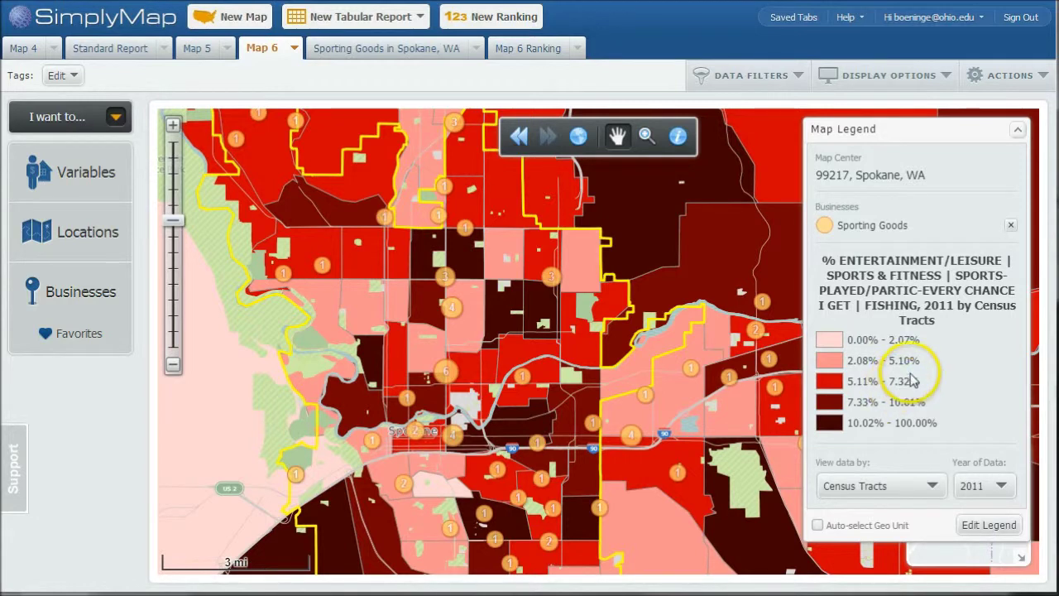
- Rank Map 6's Spokane census tracts by fishing percentage, showing 25 rows
click(1026, 76)
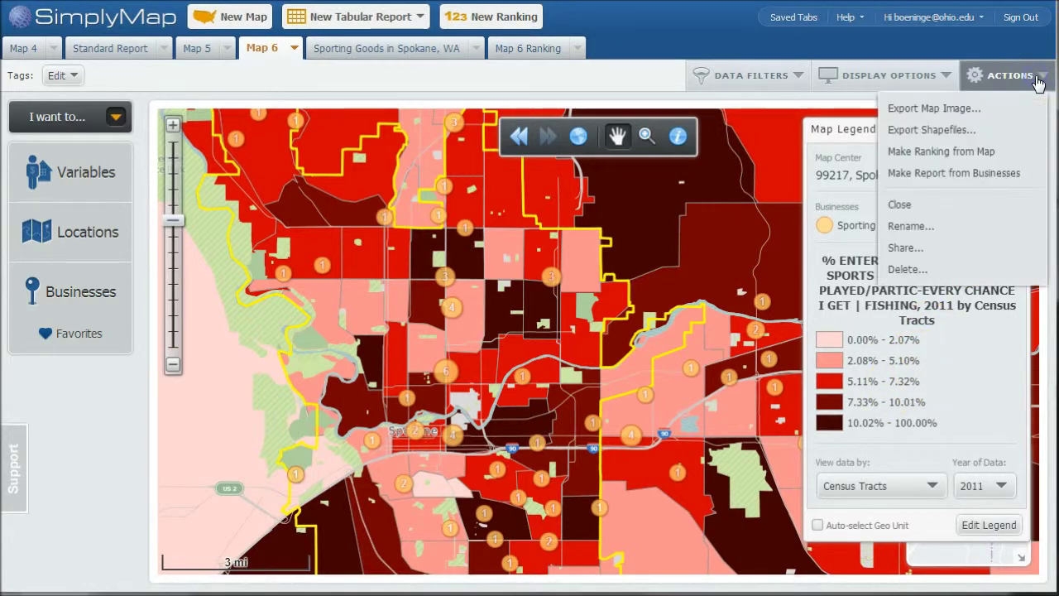
click(925, 161)
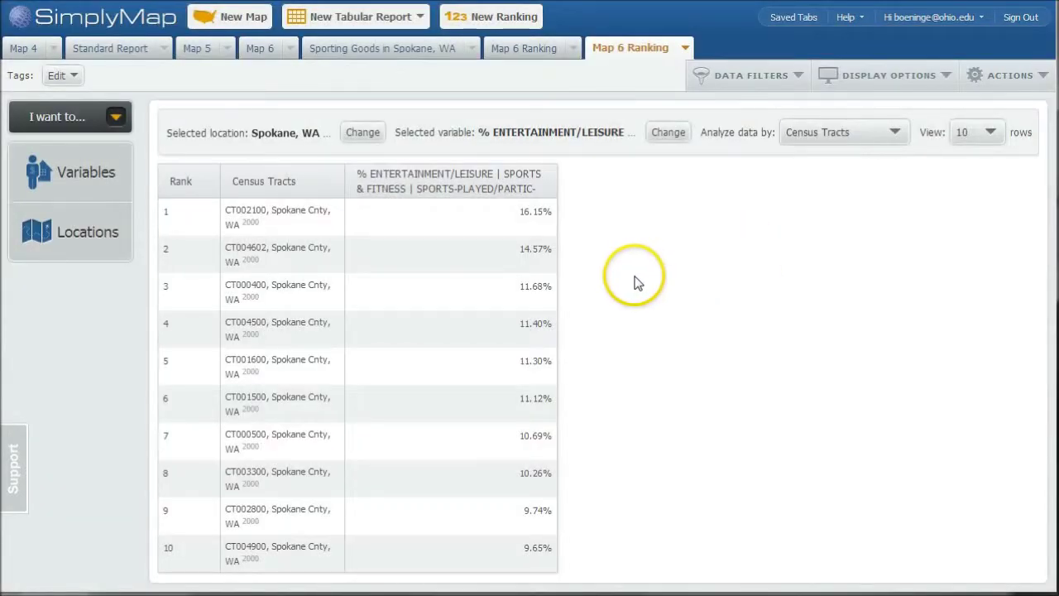
mouse_move(538, 227)
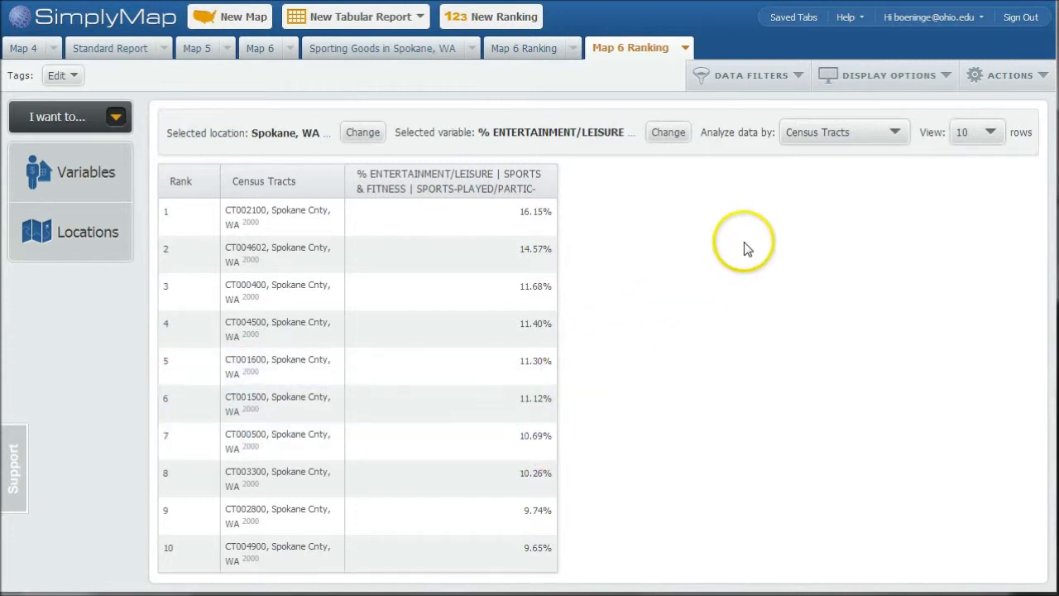
click(989, 134)
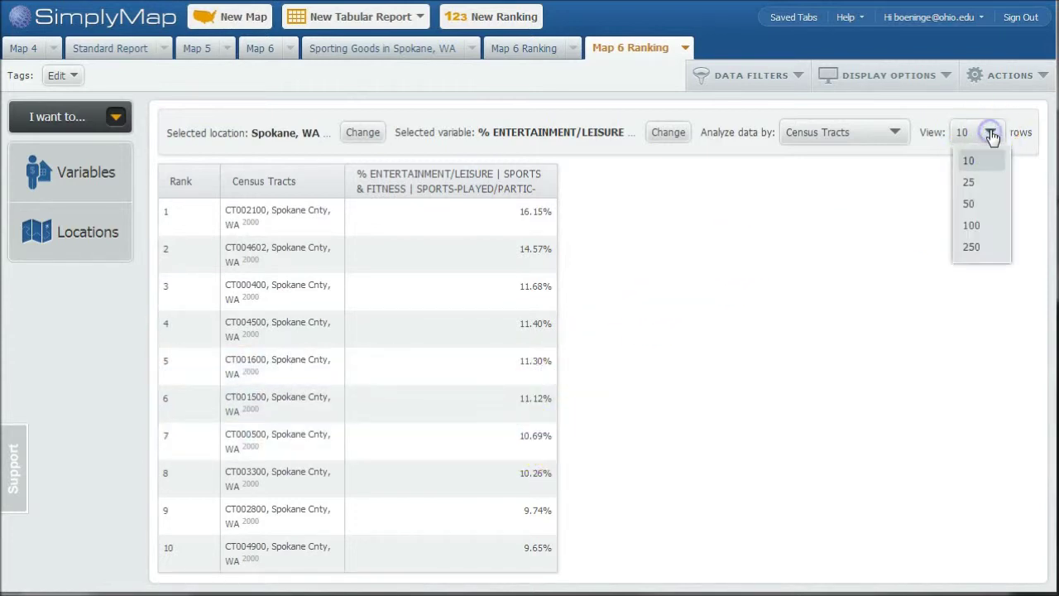
click(970, 184)
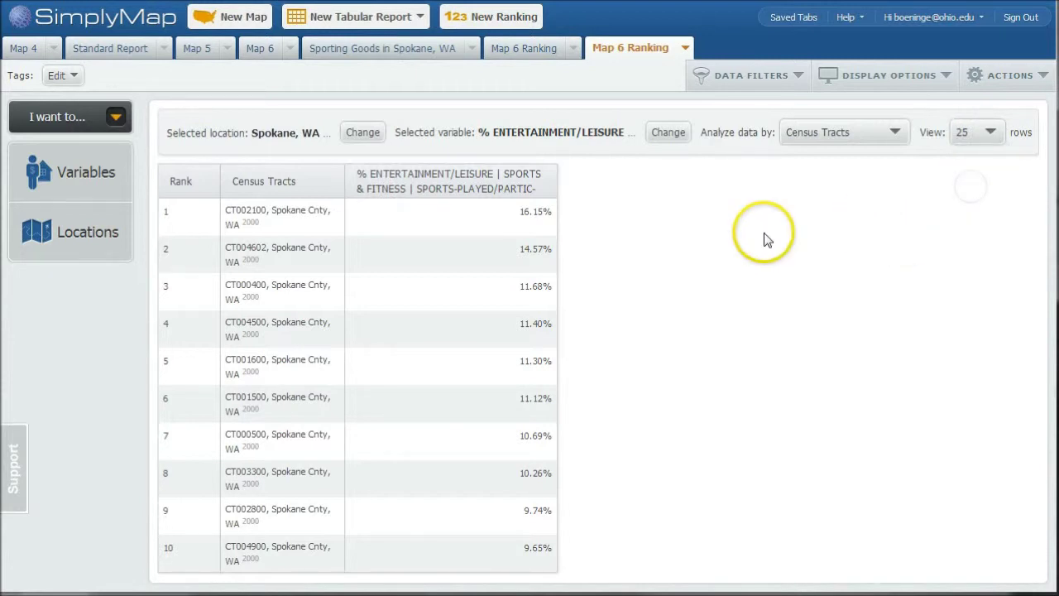
scroll(496, 305, down, 3)
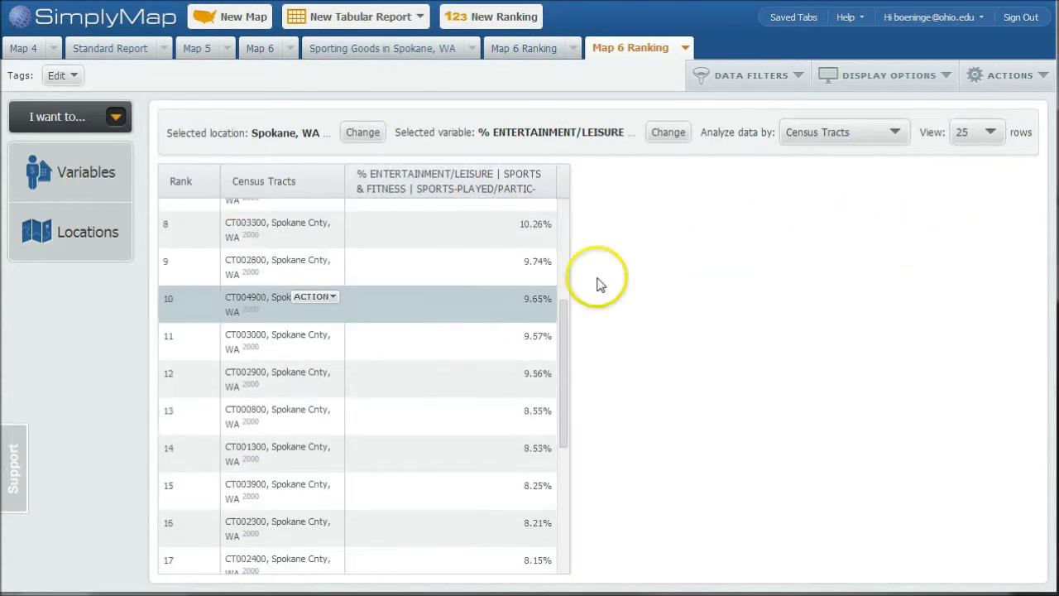
- Check the ranking's download options and start adding top tract CT002100 to favorites
click(1034, 83)
mouse_move(1005, 109)
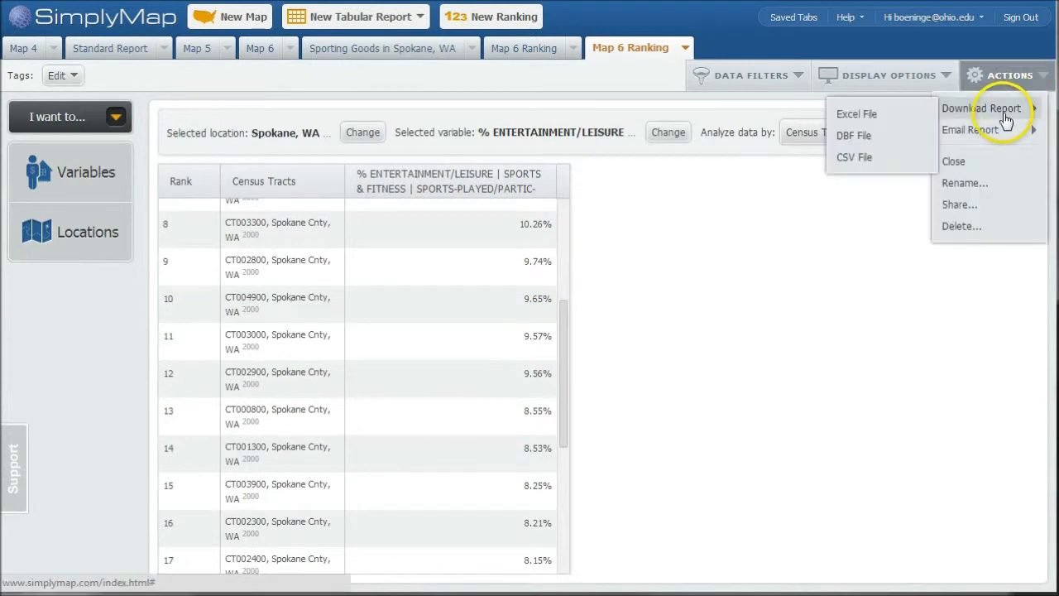
click(766, 310)
scroll(511, 343, up, 3)
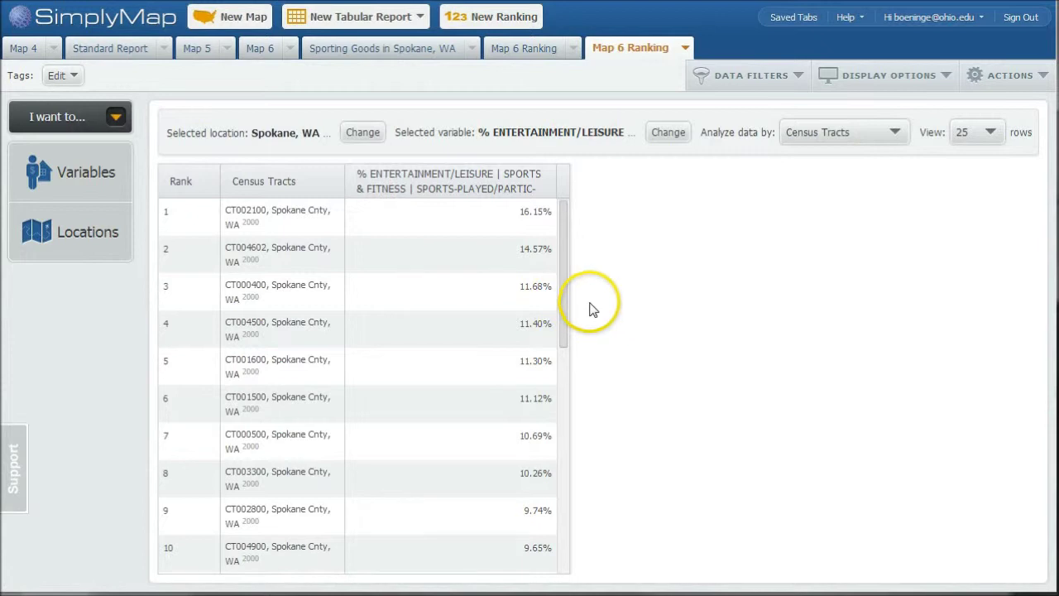
click(328, 211)
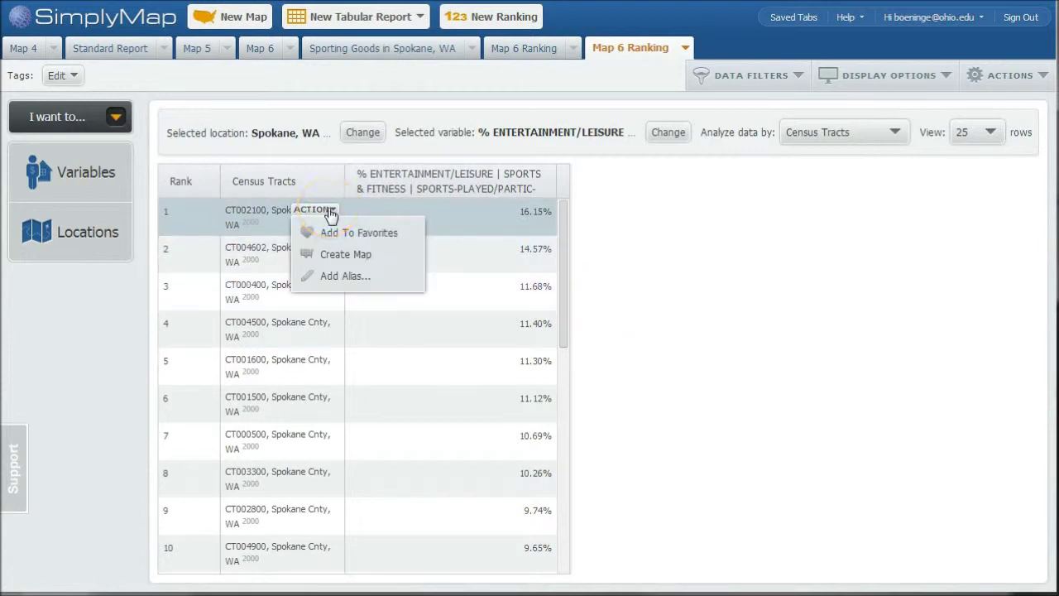
click(354, 234)
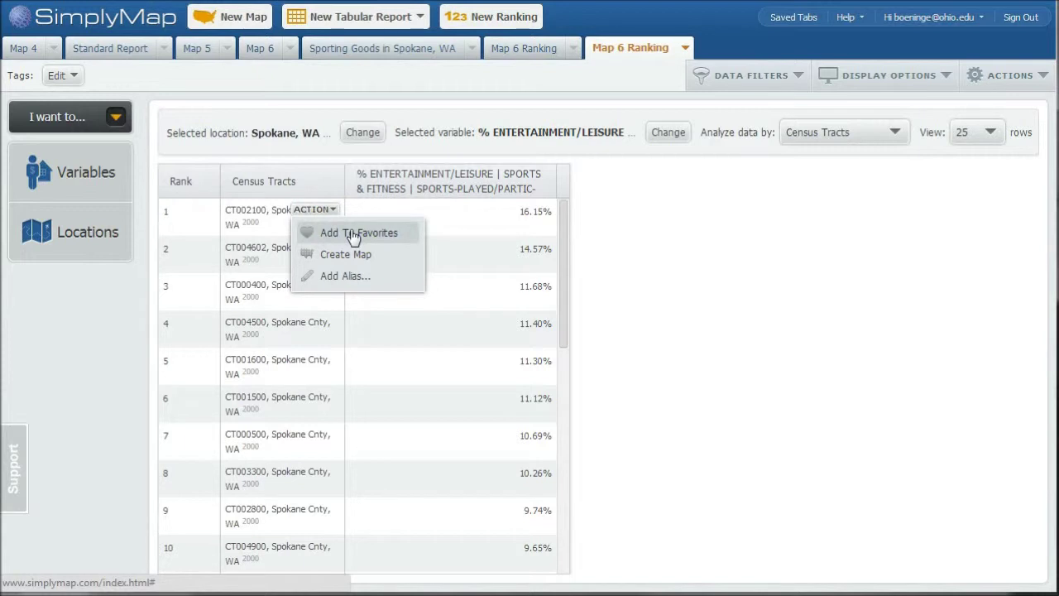
- Save CT002100 as a favorite, view favorite locations, and show the Standard Report
click(345, 233)
click(75, 235)
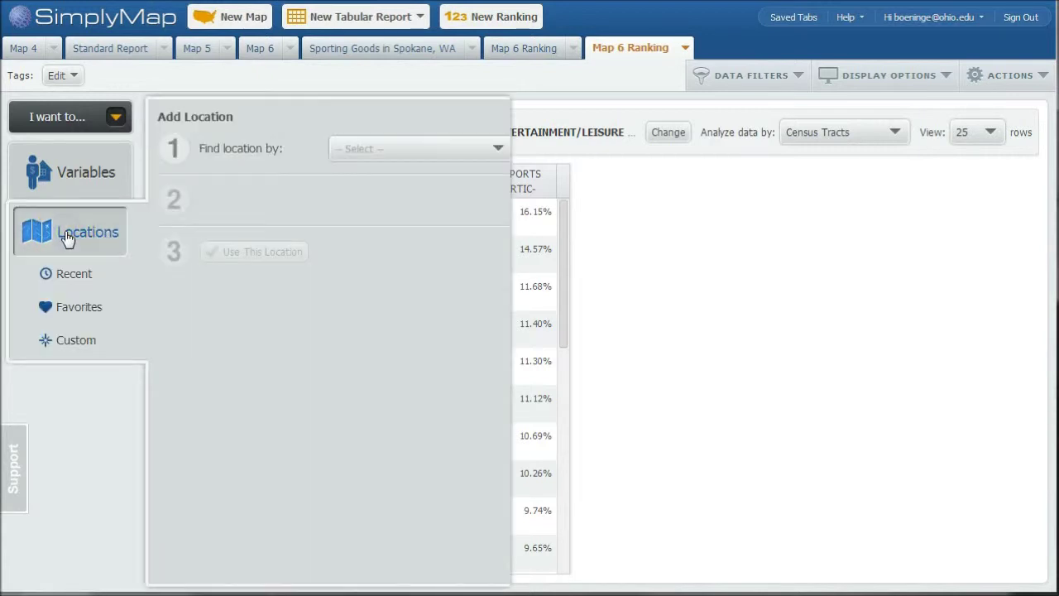
click(68, 309)
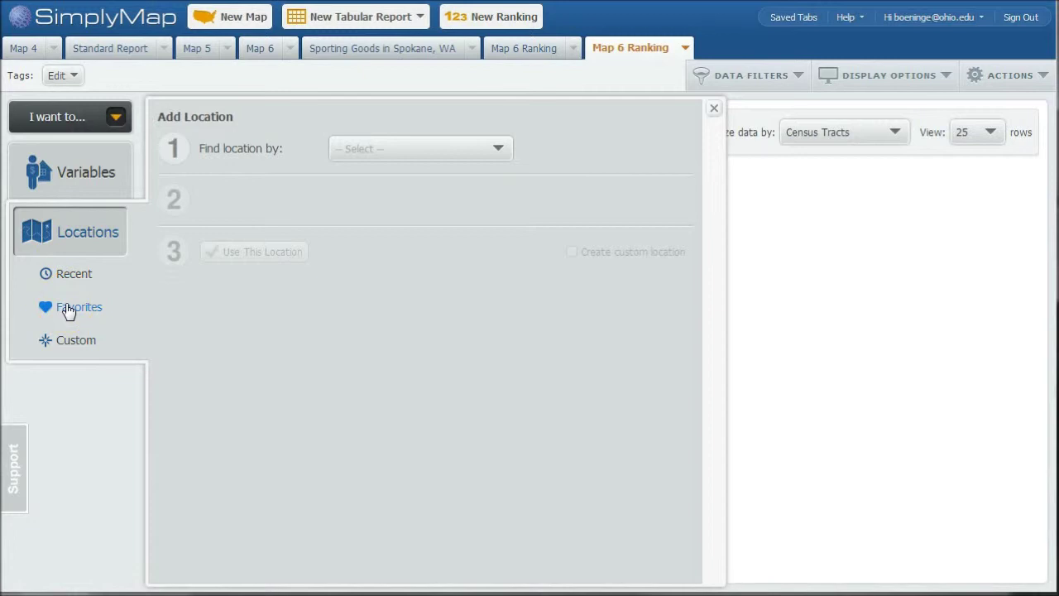
click(107, 48)
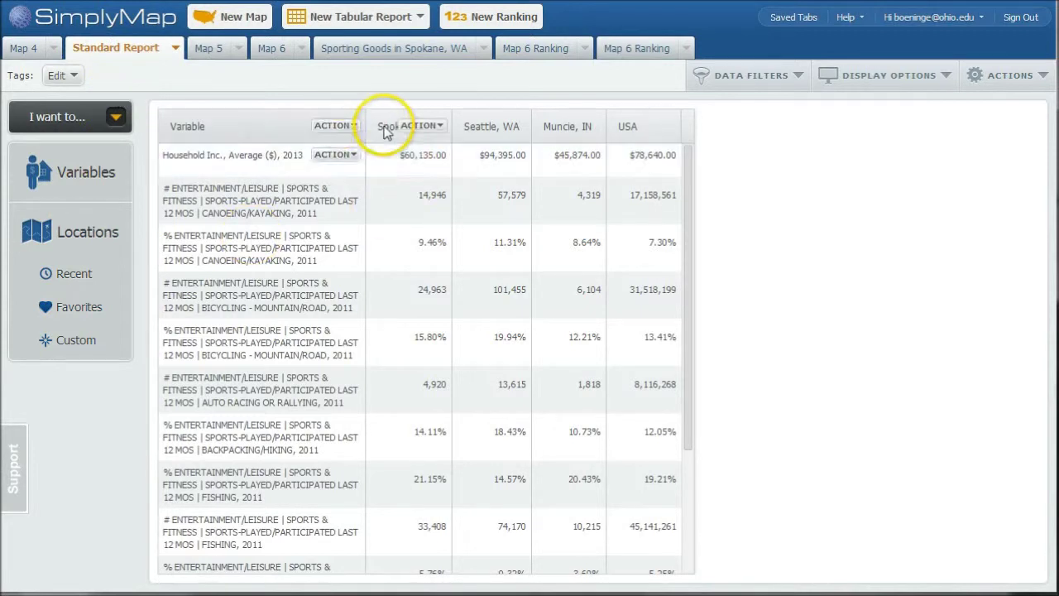